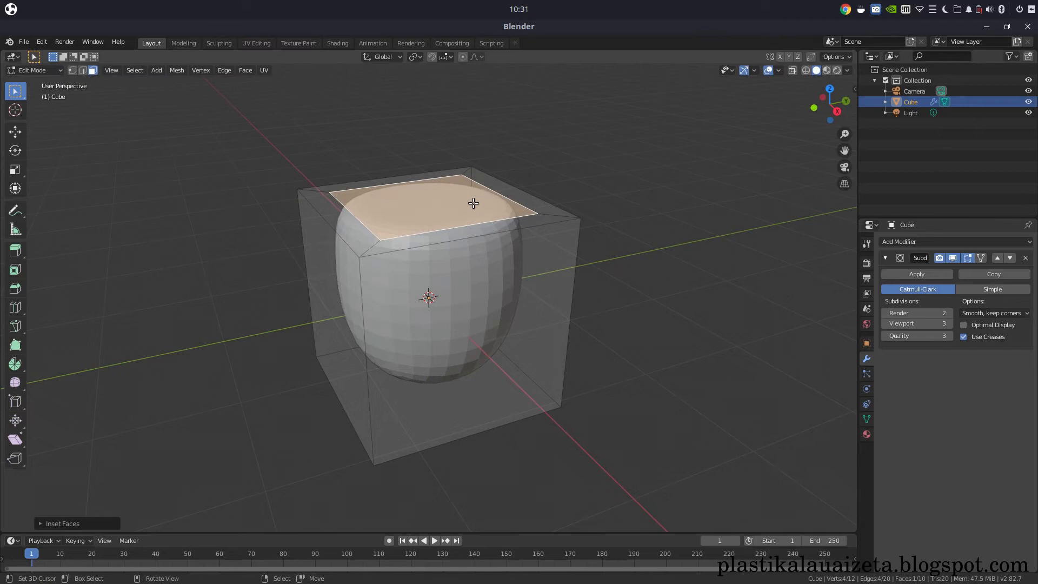
Step: Extrude the inset top face about 1.27 m down into the cube to hollow out the cup
key("e")
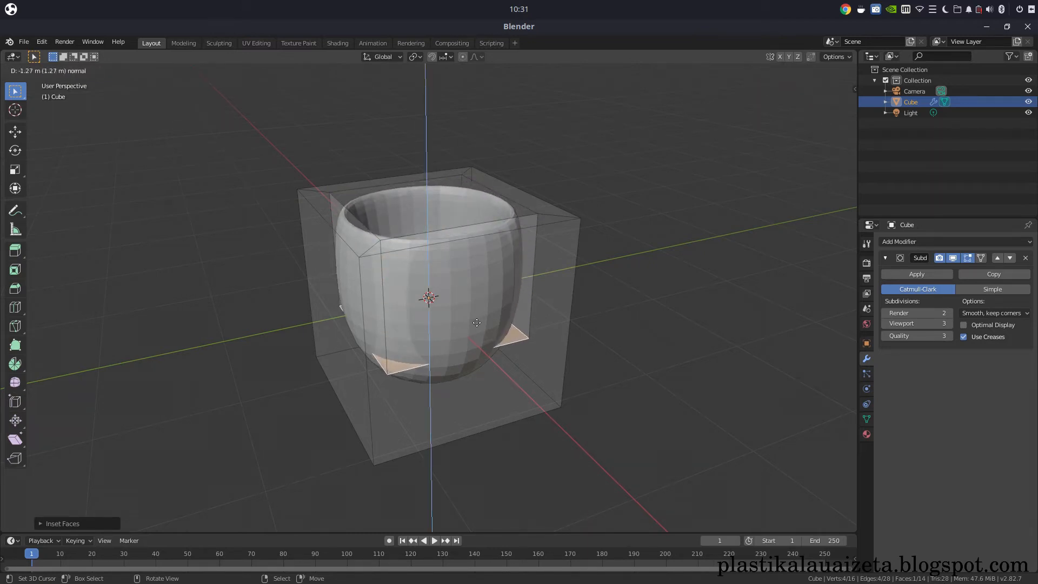
left_click(476, 322)
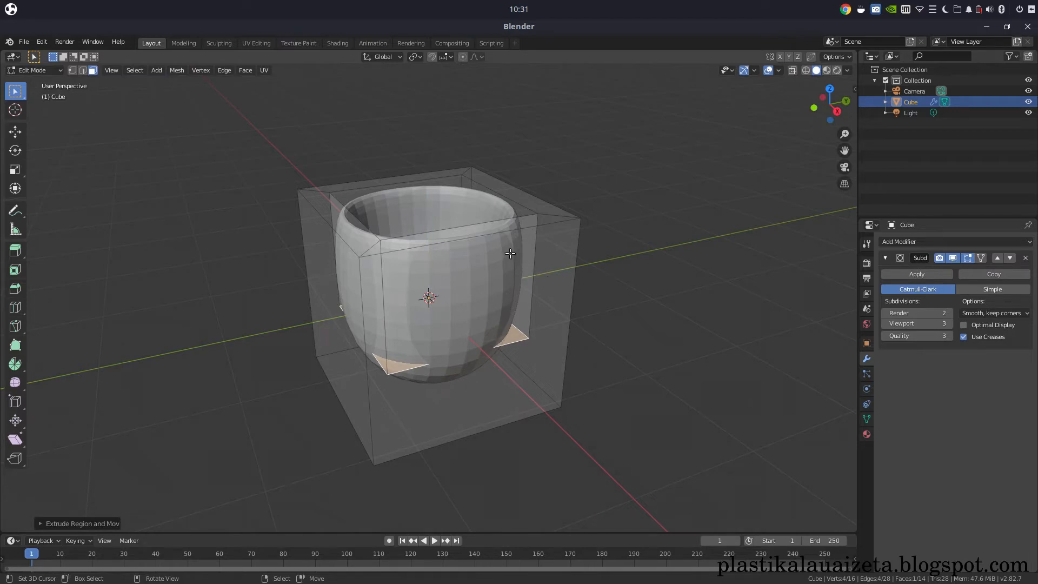
key("Tab")
Step: Apply smooth shading to the cup
middle_click_drag(516, 272, 482, 230)
left_click(145, 71)
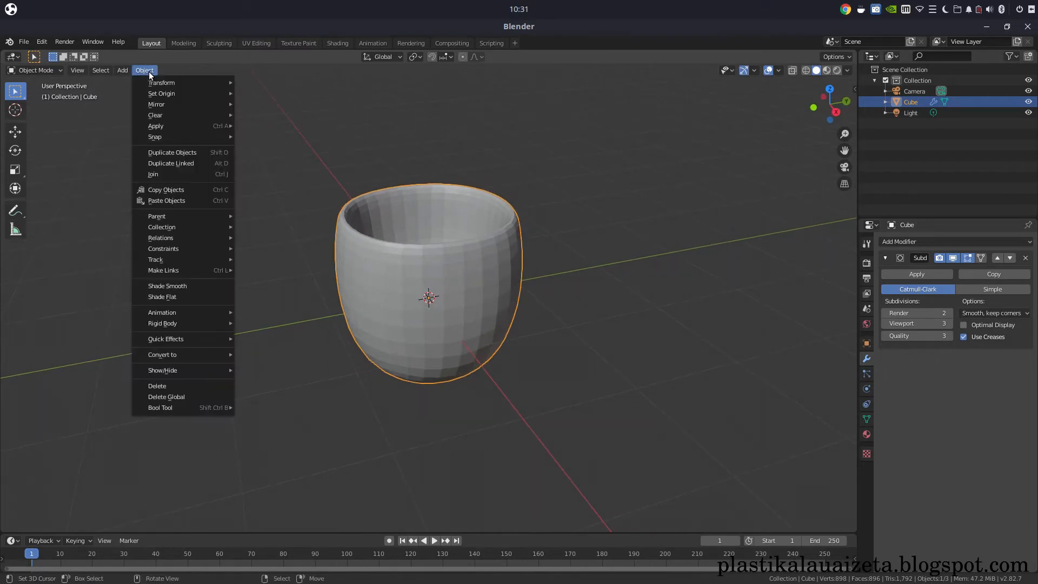
left_click(191, 285)
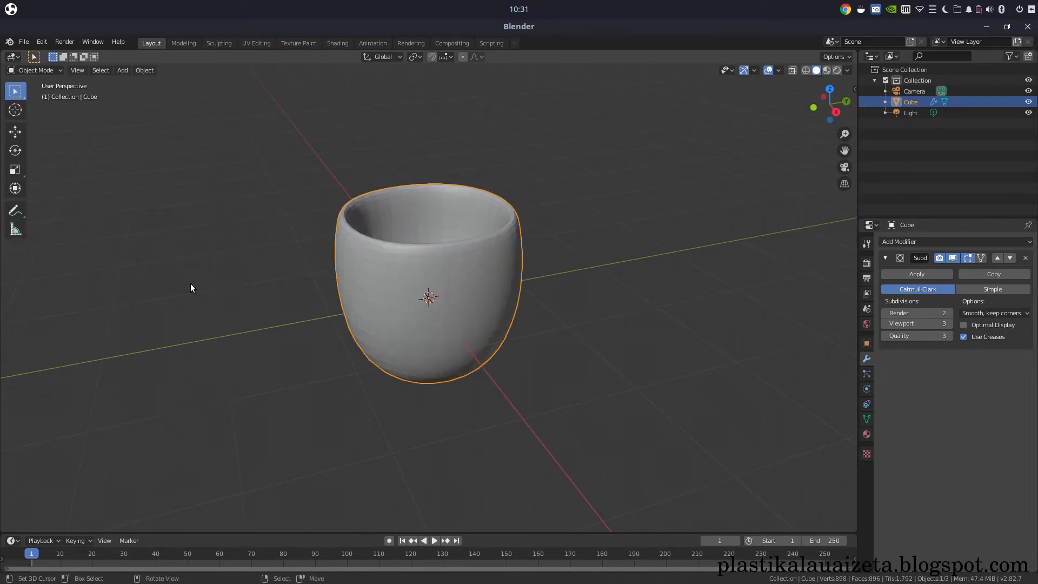
scroll(499, 307, "up", 3)
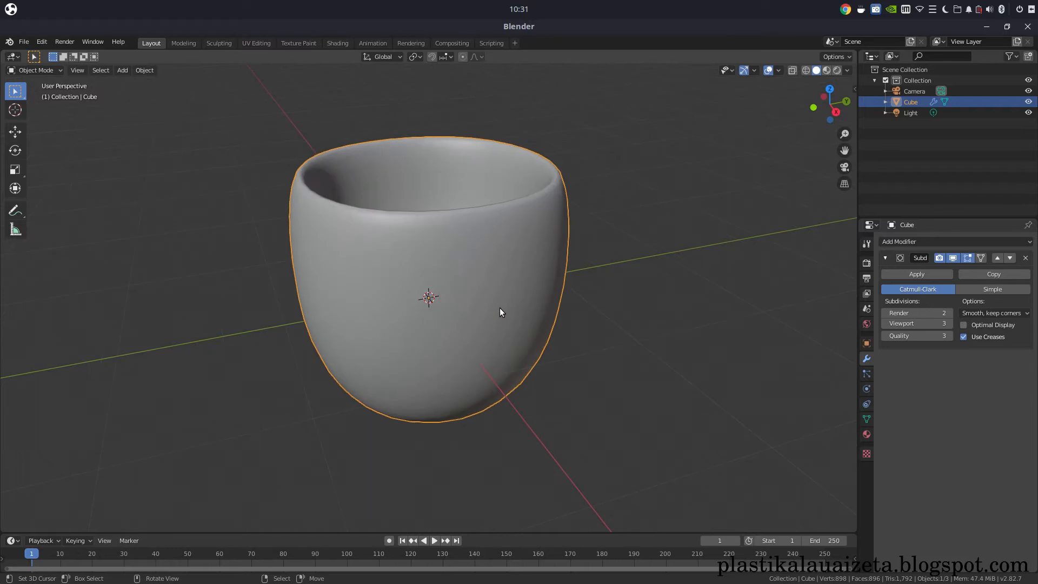
mouse_move(498, 307)
middle_mouse_down()
mouse_move(469, 303)
mouse_move(485, 291)
mouse_move(491, 307)
middle_mouse_up()
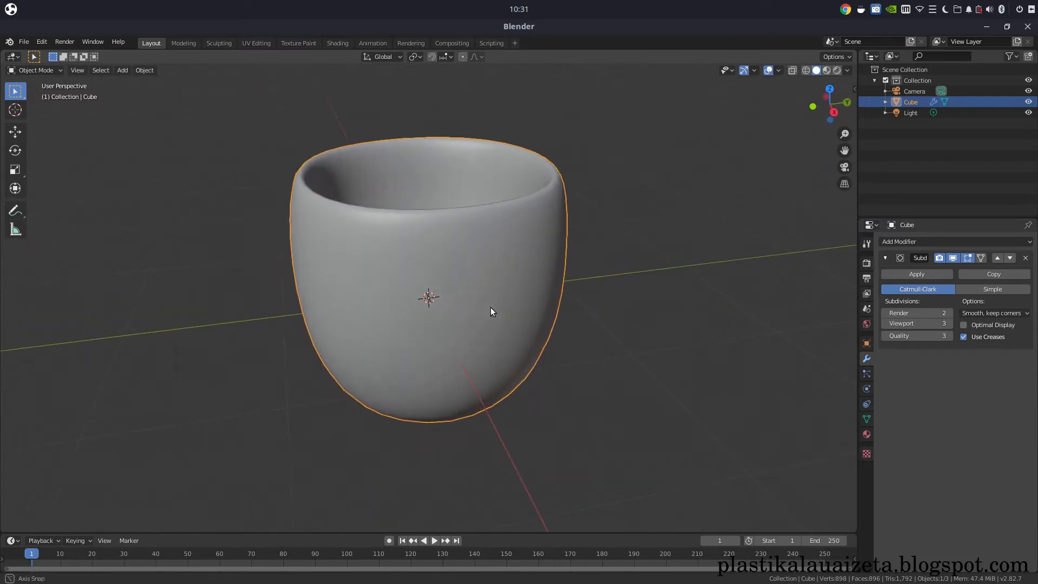
Step: Add a plane mesh and scale it up into a large floor extending far beyond the cup
scroll(491, 306, "down", 6)
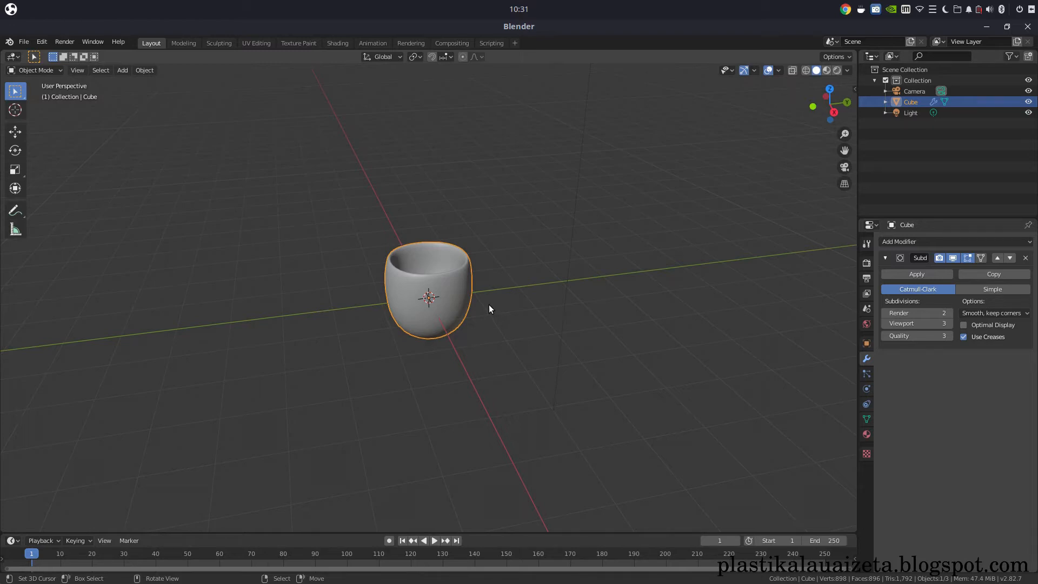
key("shift+a")
mouse_move(488, 303)
left_click(521, 304)
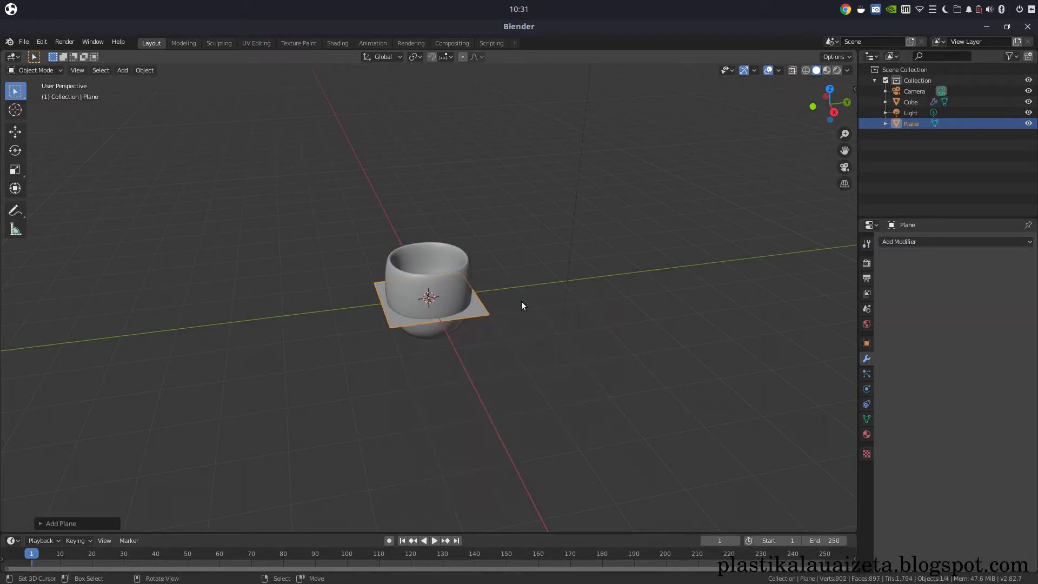
key("s")
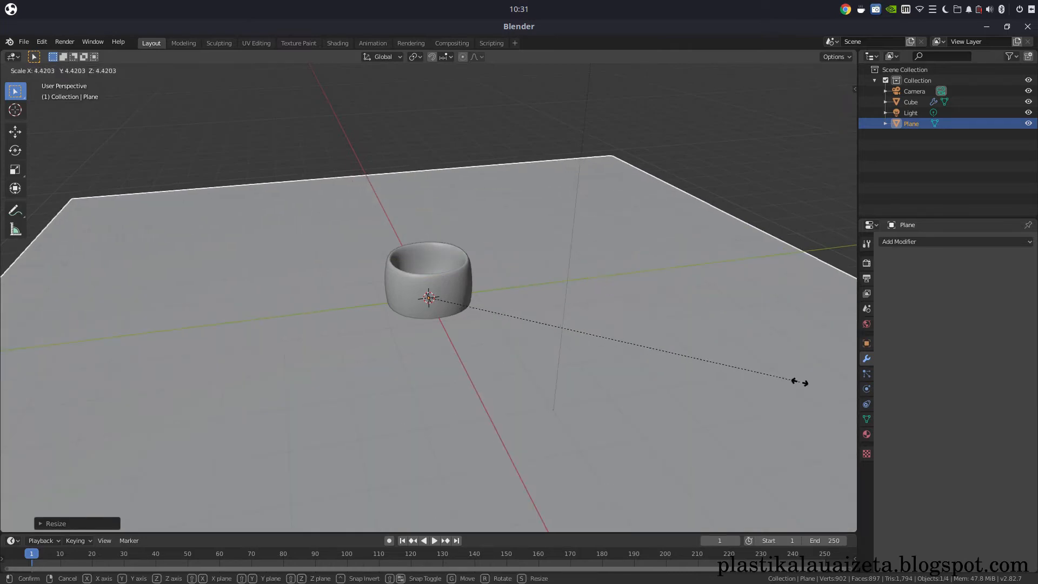
left_click(799, 381)
key("s")
left_click(693, 378)
Step: Raise the cup along the Z axis so its base rests on the floor plane
left_click(465, 289)
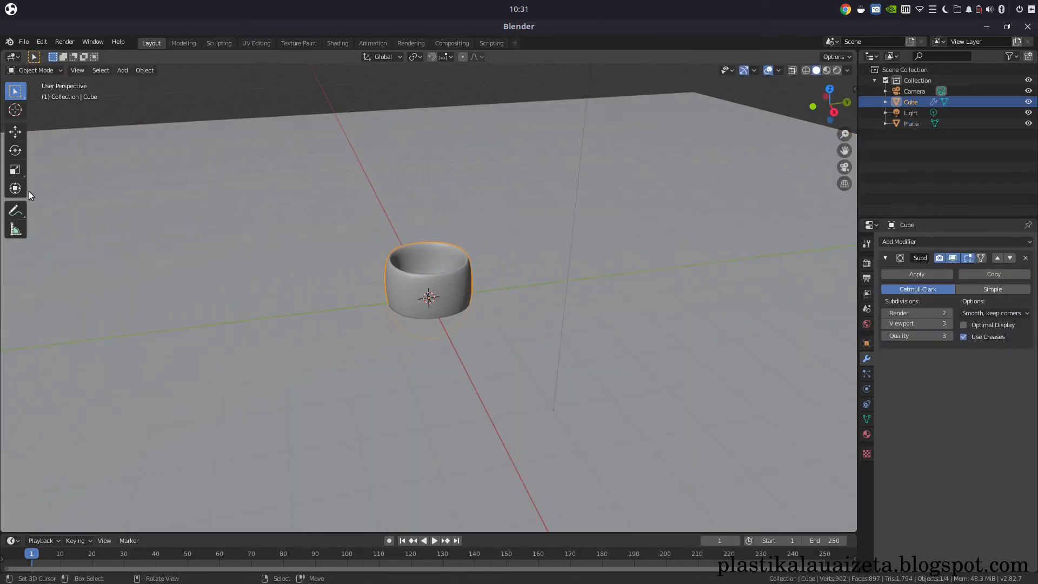
left_click(20, 133)
left_click_drag(430, 260, 429, 224)
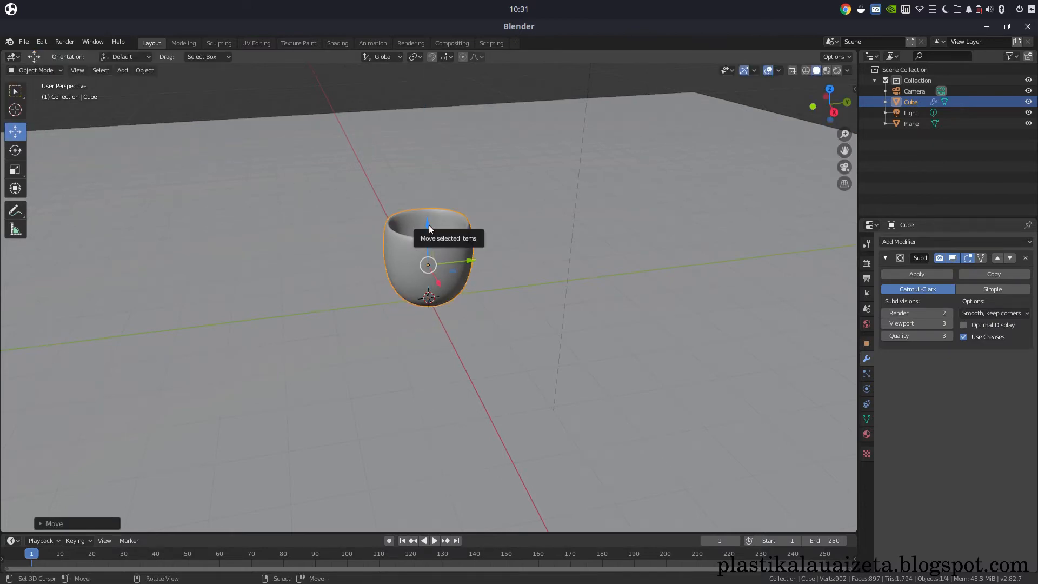
key("KP_1")
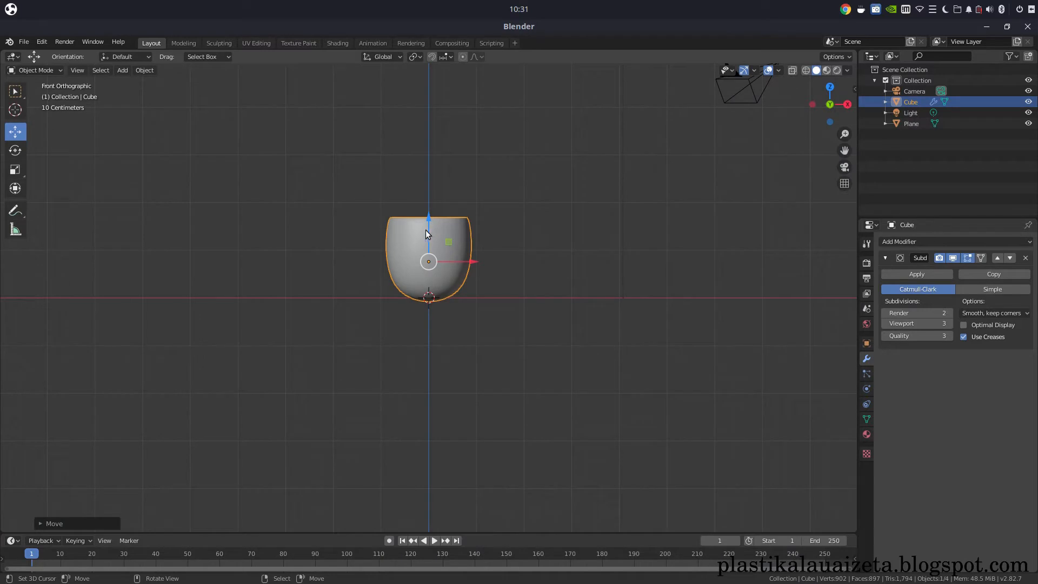
Step: Add a UV sphere, raise it into the cup's opening and shrink it to fit inside the rim
middle_click_drag(426, 229, 449, 256)
key("shift+a")
mouse_move(449, 255)
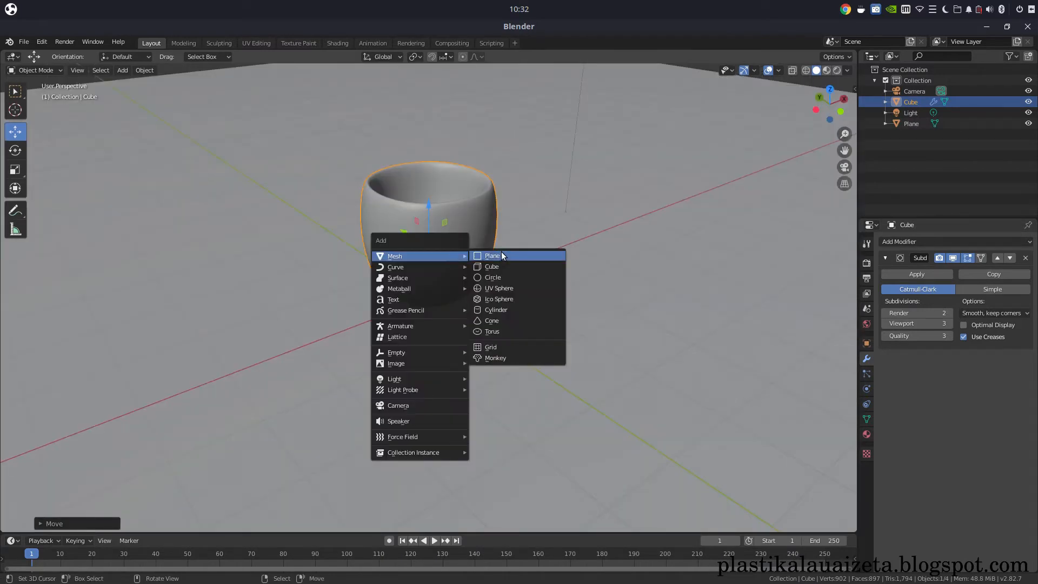
left_click(523, 285)
left_click_drag(425, 259, 457, 173)
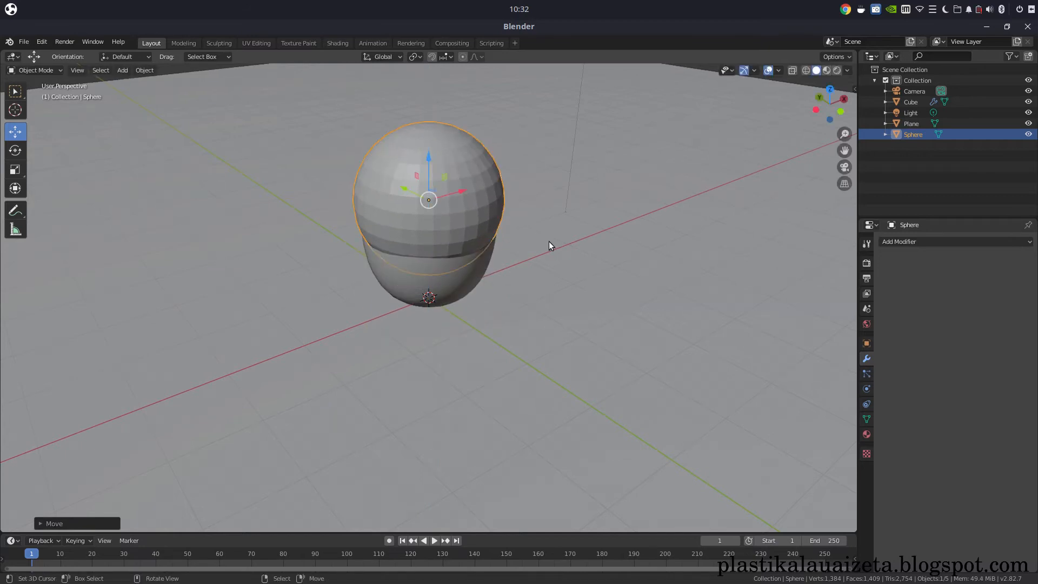
key("s")
left_click(532, 233)
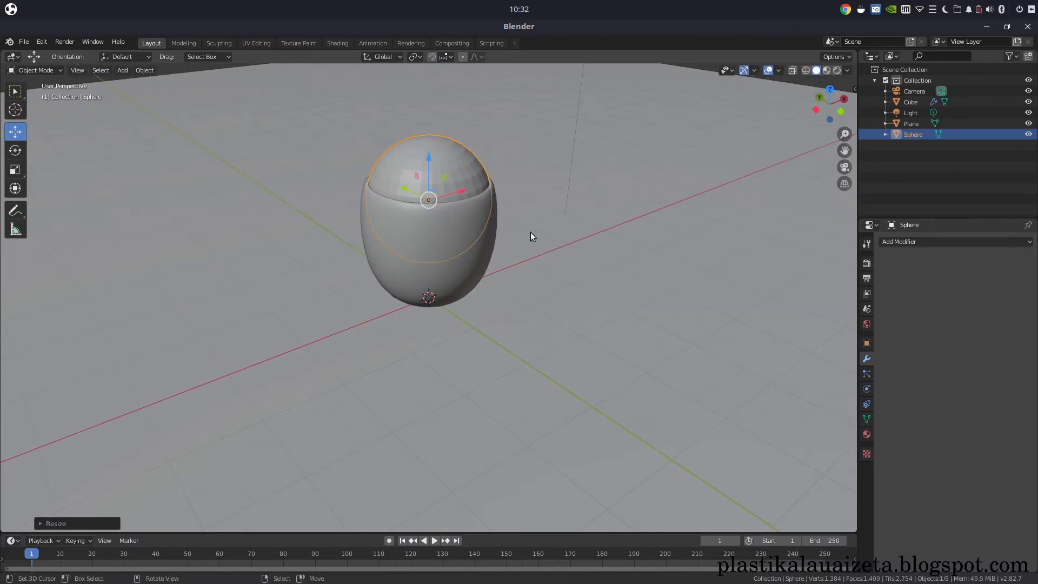
Step: Subdivide the whole sphere mesh with 5 cuts and return to Object Mode
middle_click_drag(557, 232, 504, 217)
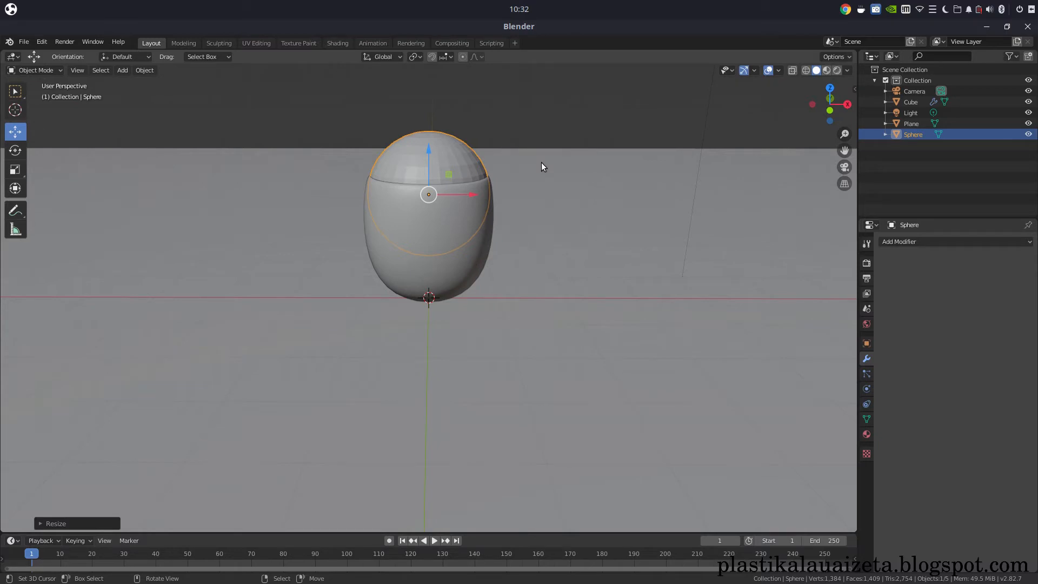
key("Tab")
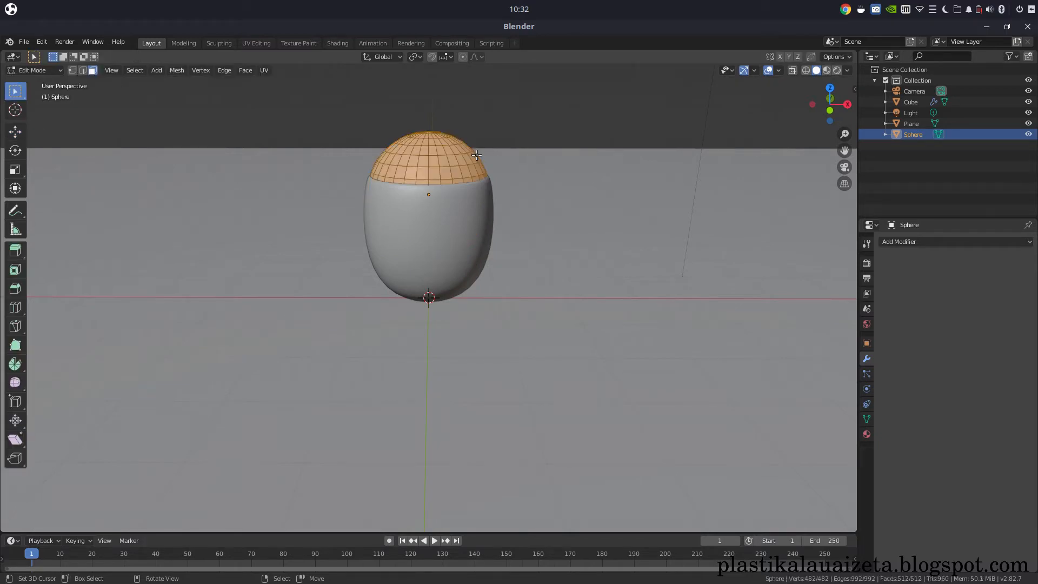
left_click(224, 70)
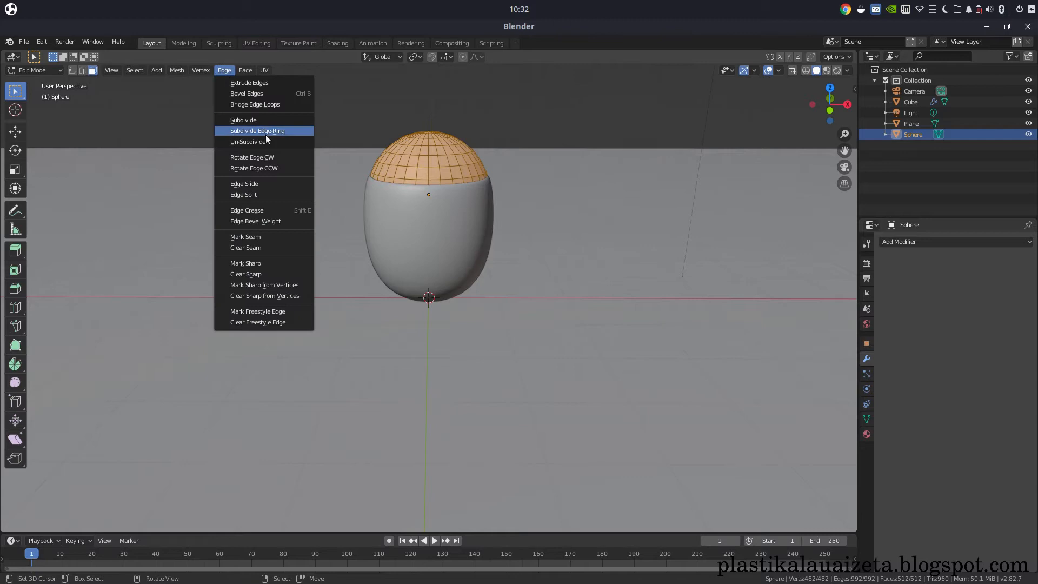
left_click(260, 117)
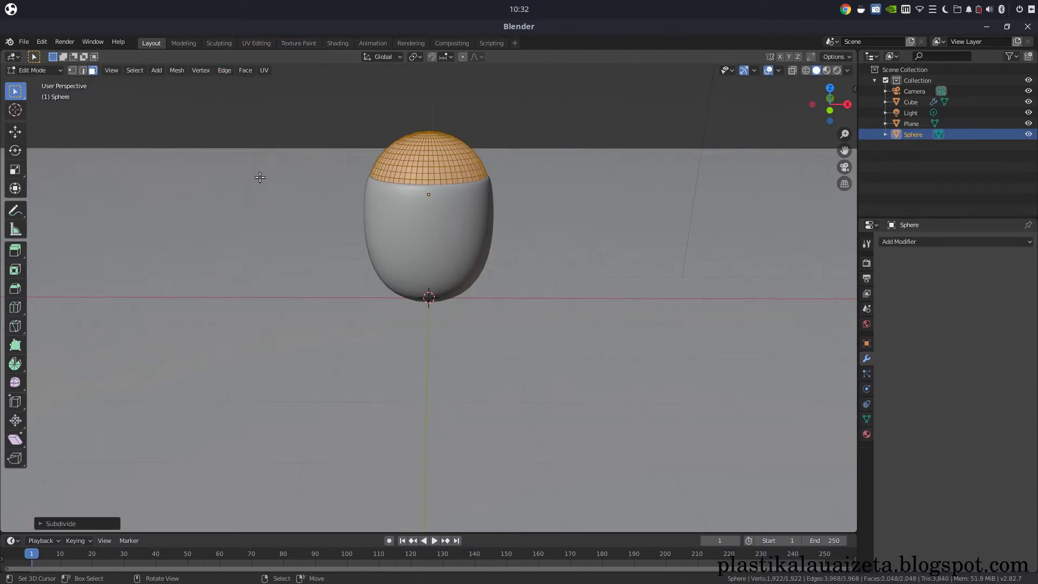
left_click(96, 523)
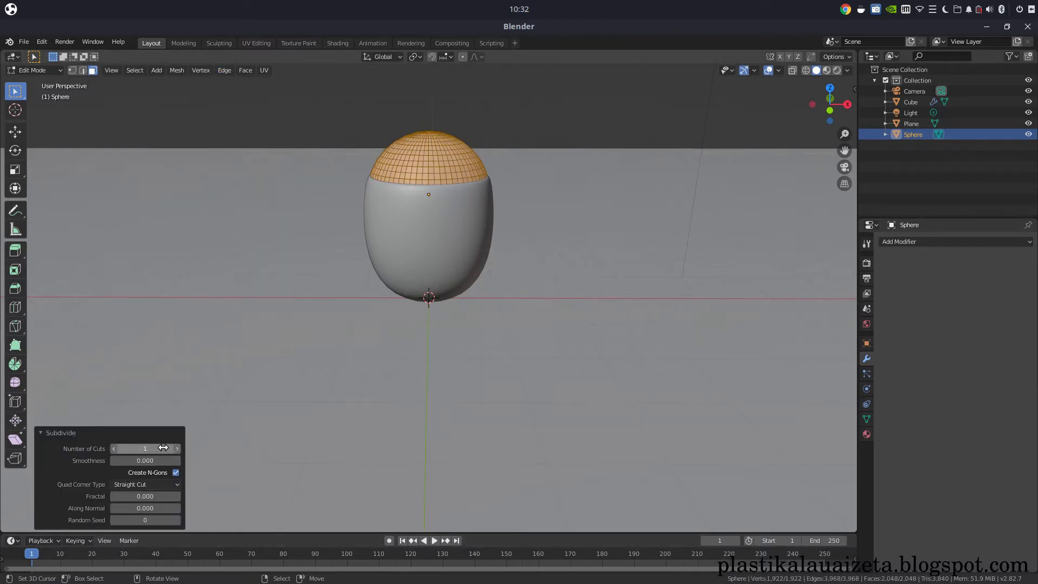
left_click(177, 448)
left_click(177, 449)
left_click(176, 450)
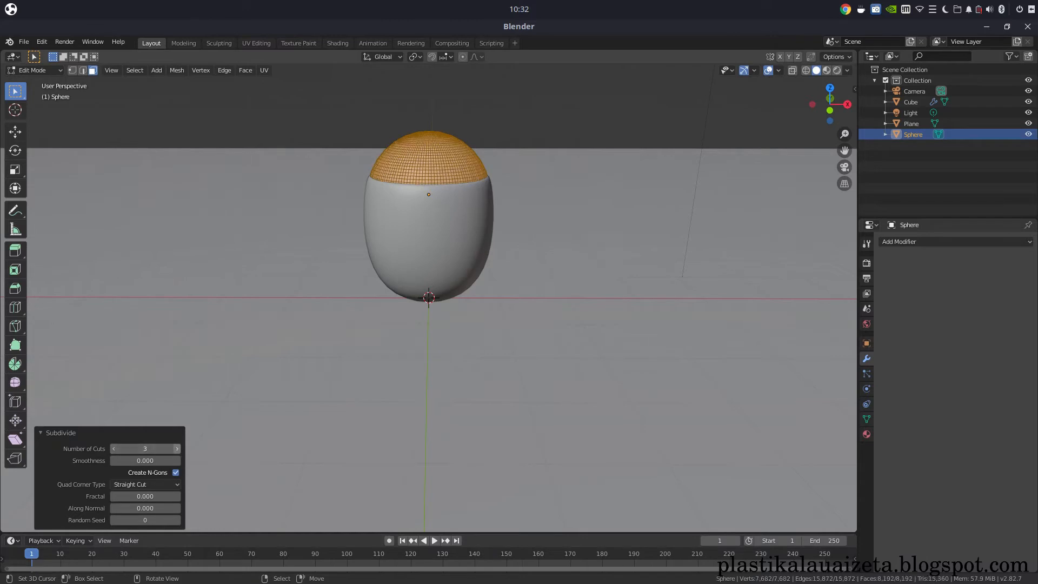
left_click(176, 448)
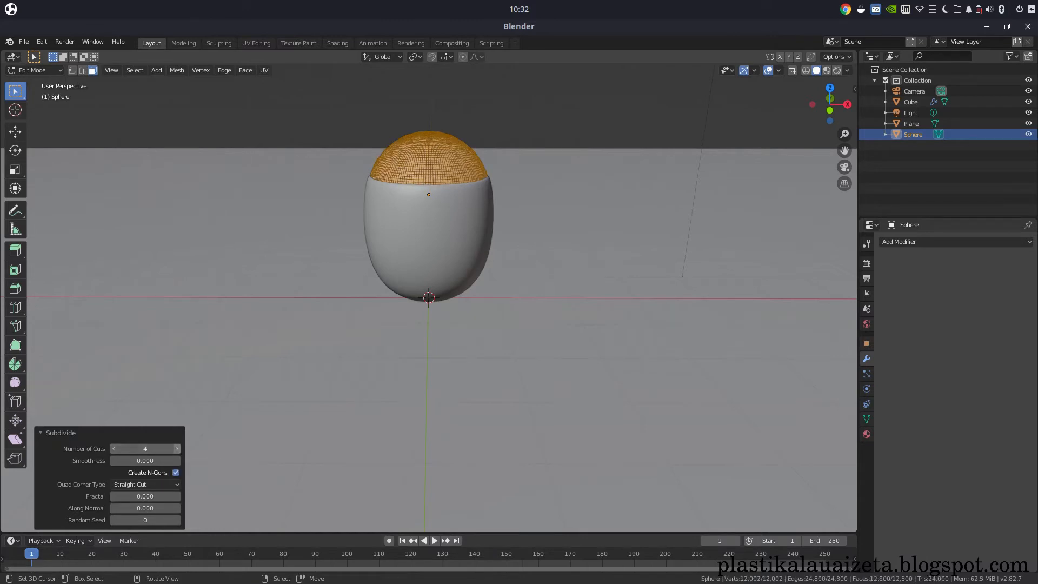
left_click(165, 433)
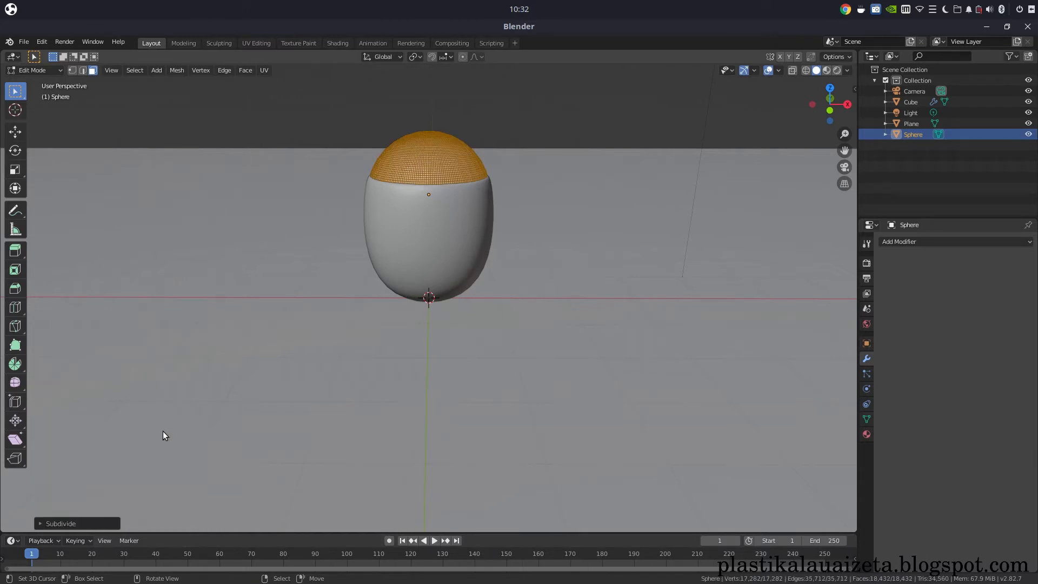
key("Tab")
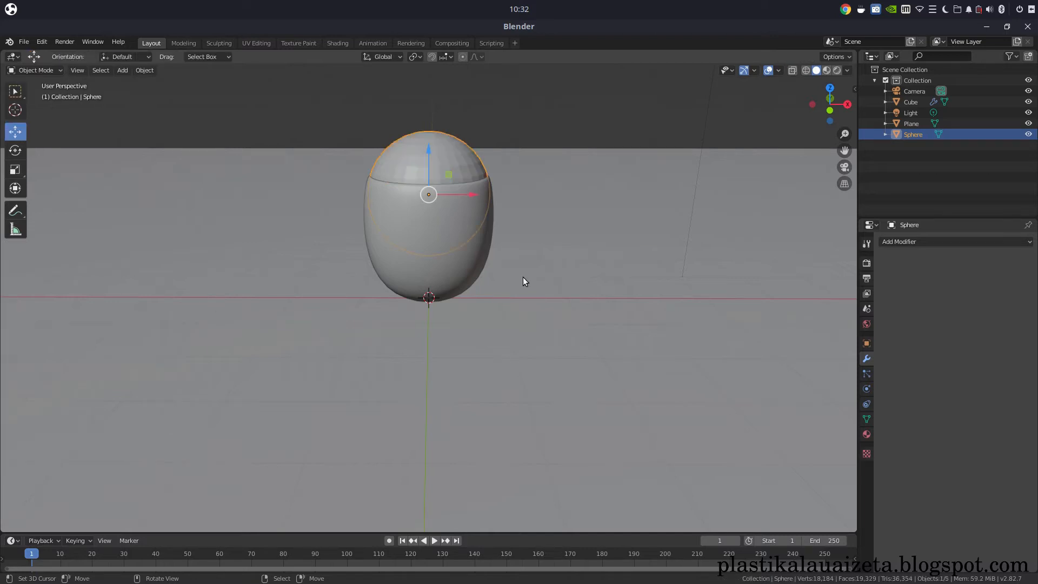
Step: Apply smooth shading to the subdivided sphere
scroll(524, 277, "up", 1)
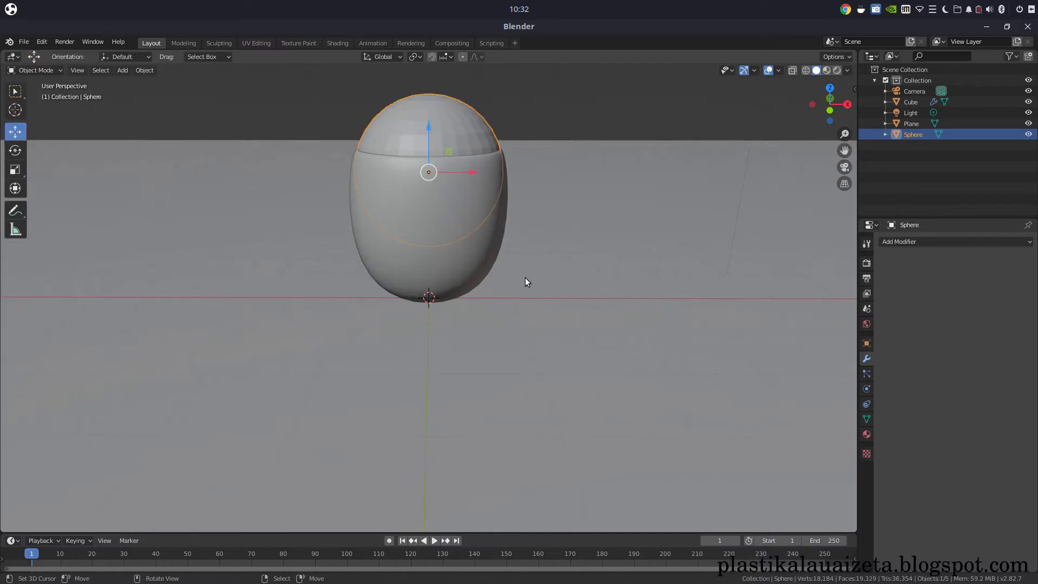
left_click(145, 71)
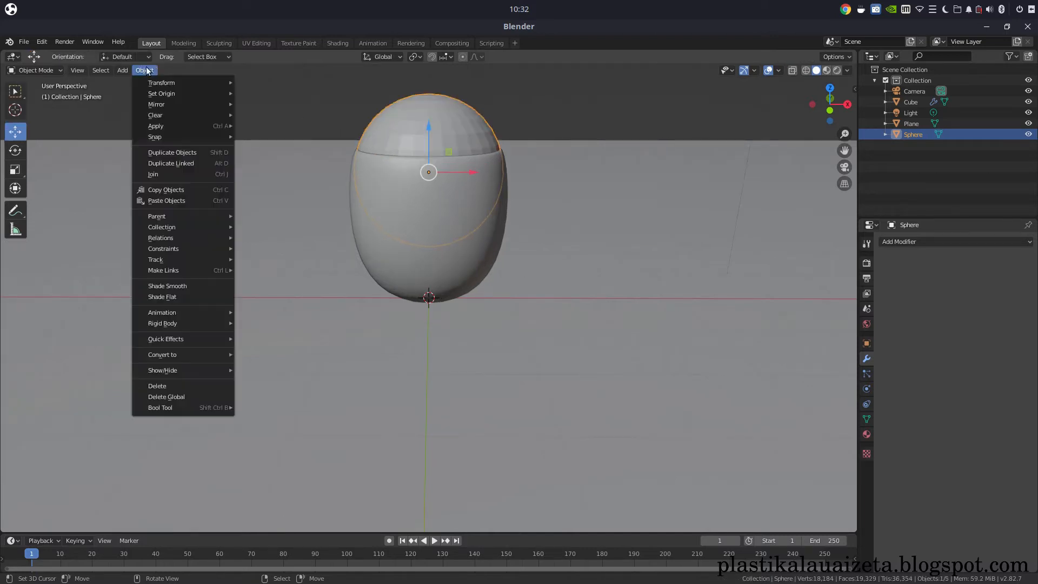
left_click(204, 286)
Step: Change the scene's point light to a rectangular area light measuring 7.71 m by 6.72 m
scroll(525, 264, "down", 7)
scroll(524, 263, "up", 3)
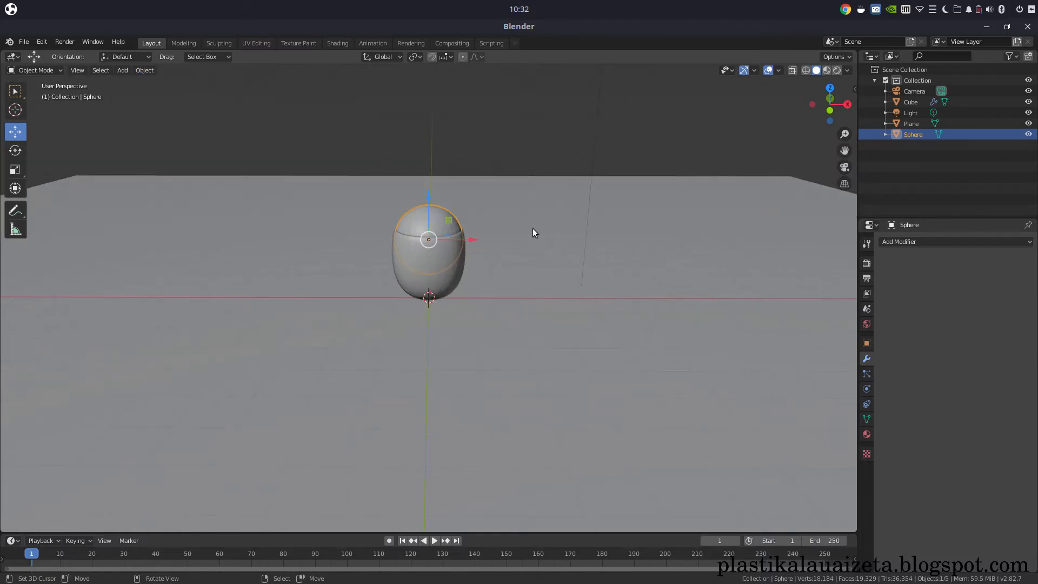
scroll(606, 196, "down", 4)
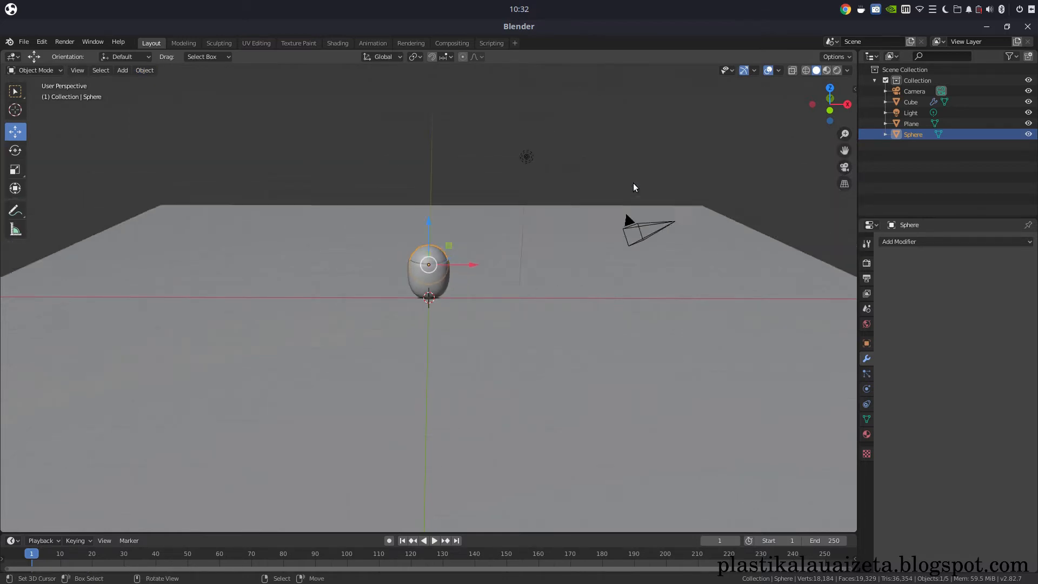
left_click(512, 183)
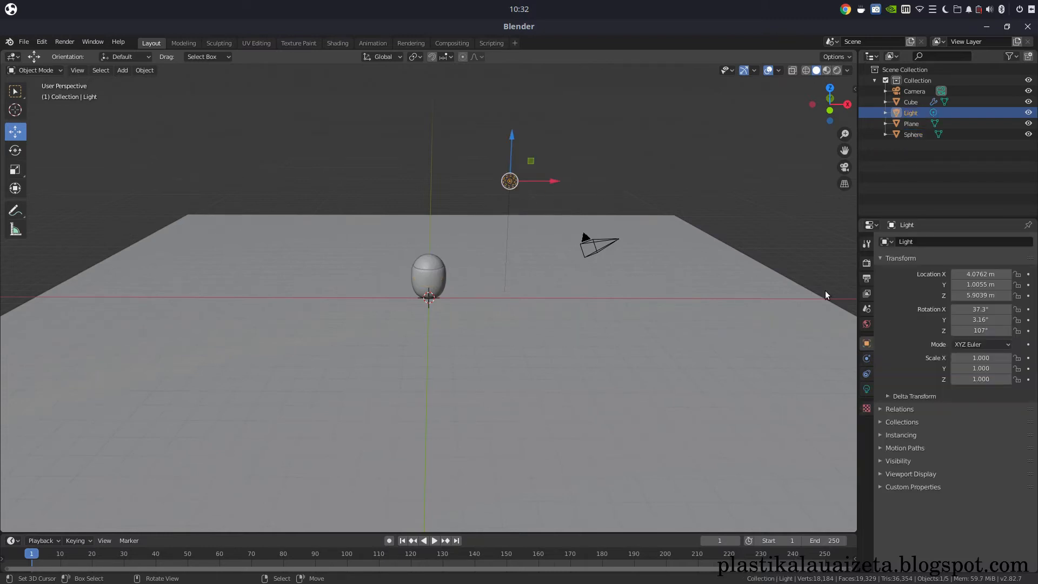
left_click(867, 389)
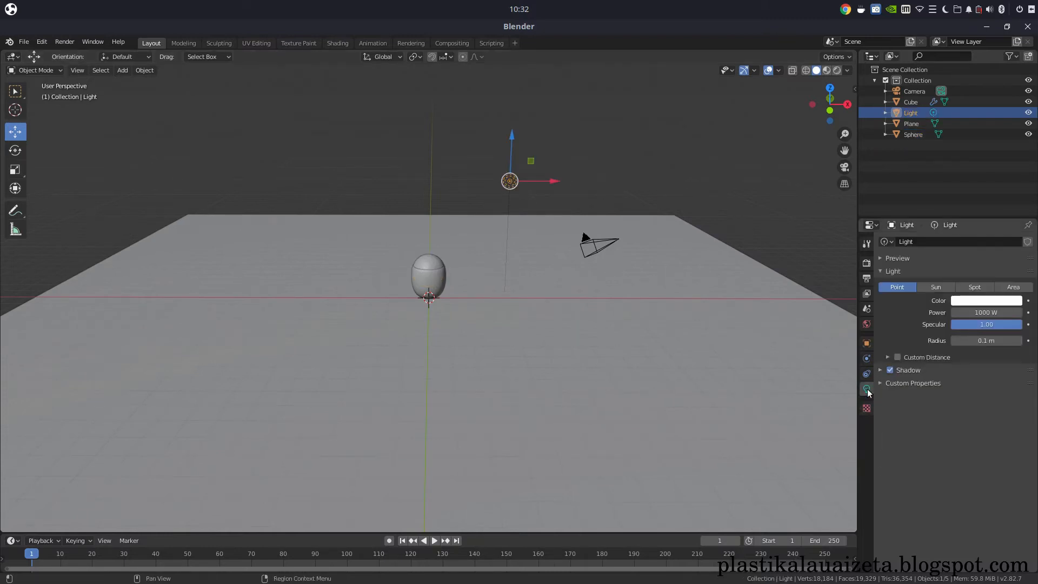
left_click(1014, 287)
mouse_move(1011, 354)
left_mouse_down()
mouse_move(1035, 354)
mouse_move(1006, 364)
mouse_move(1014, 364)
left_mouse_up()
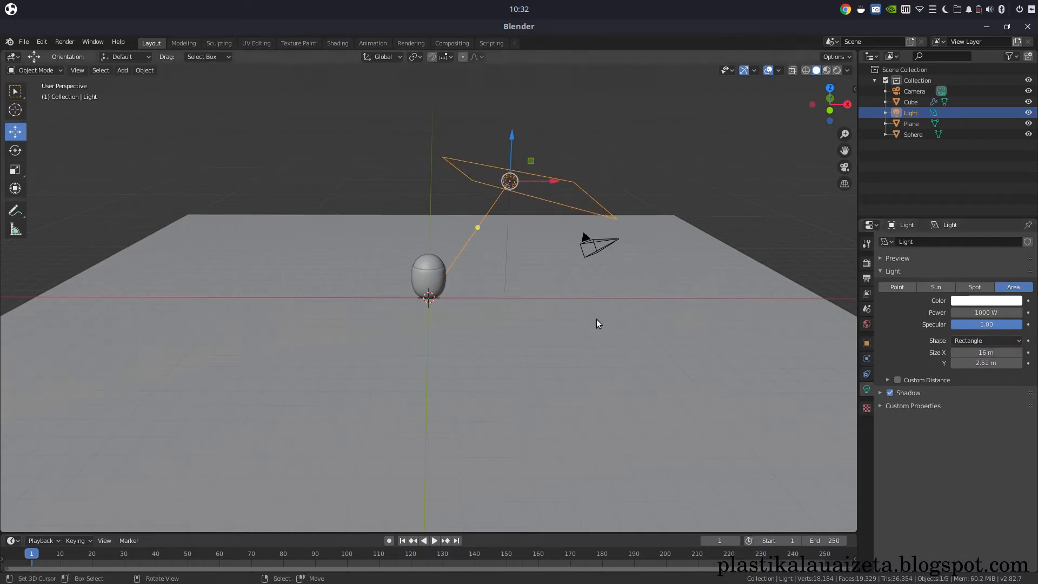
middle_click_drag(542, 280, 459, 277)
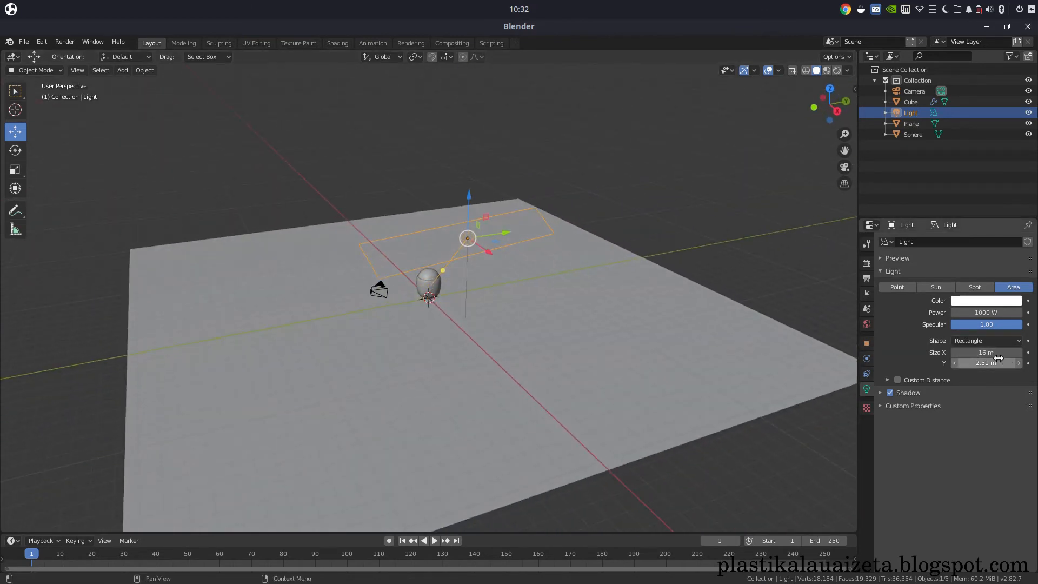
left_click_drag(986, 362, 959, 352)
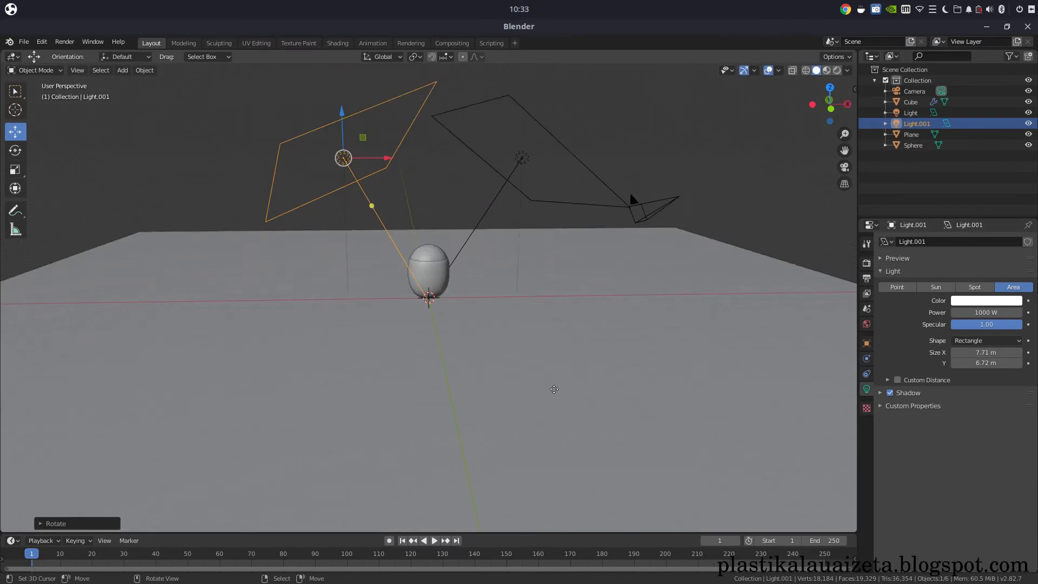
Step: Switch the viewport to rendered shading to preview the lit cup and floor
scroll(554, 389, "up", 2)
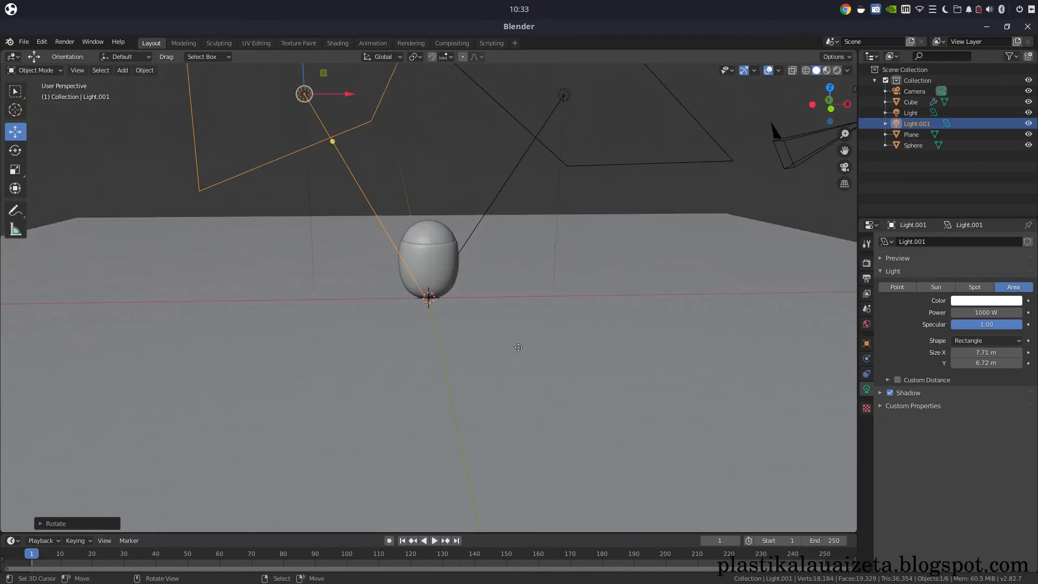
left_click(836, 70)
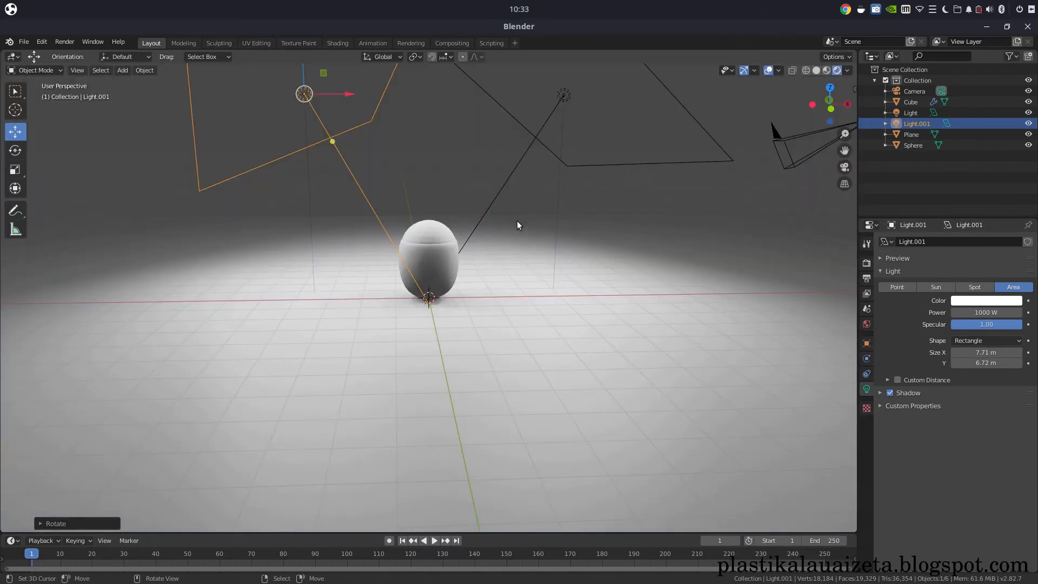
Step: Align the scene camera to the current view framing the cup and the floor
scroll(516, 221, "down", 1)
scroll(573, 315, "up", 2)
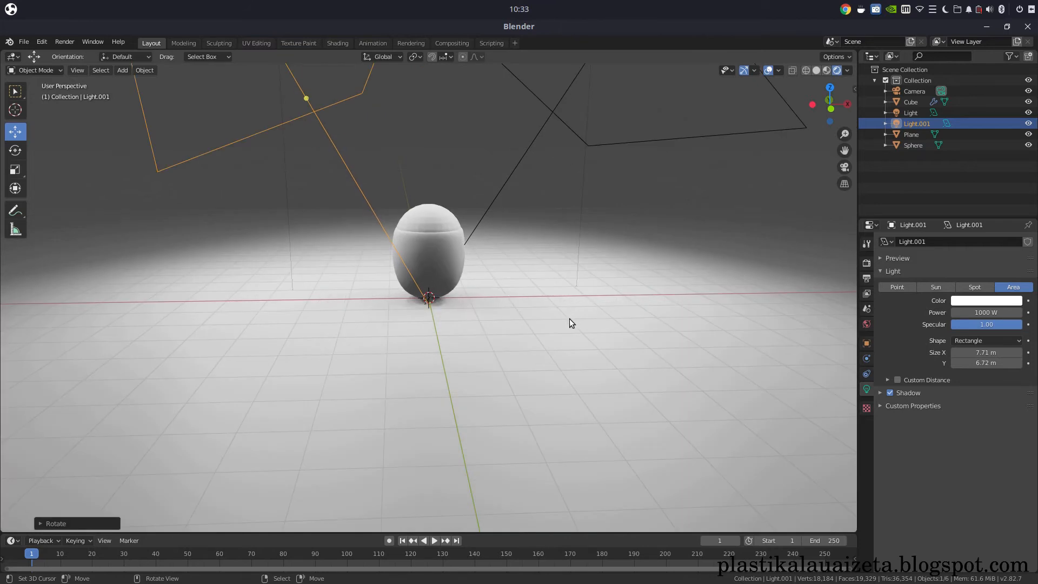
key("ctrl")
key("ctrl+alt+KP_0")
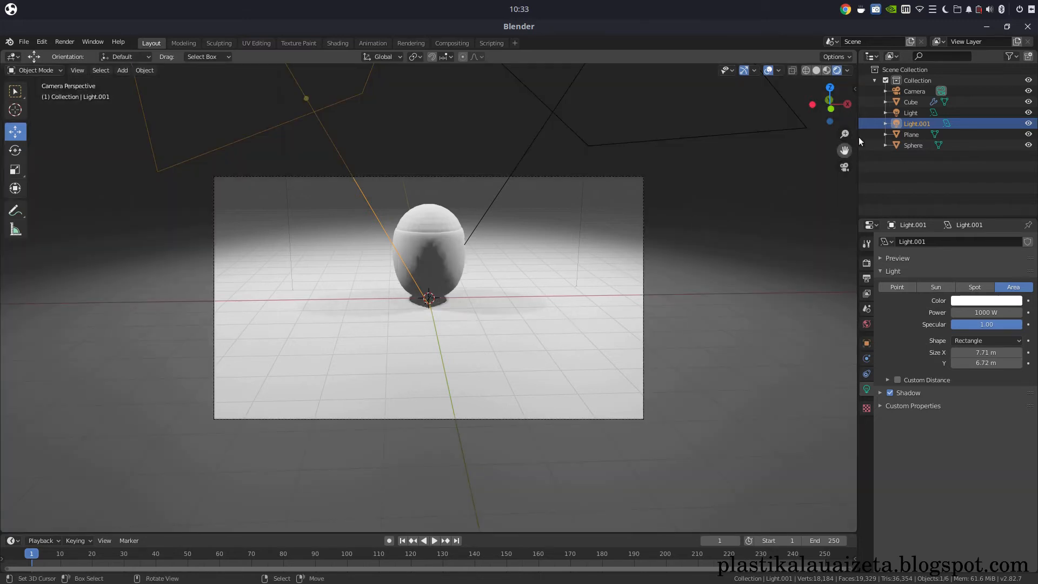
Step: Raise the camera along the global Z axis so the cup sits lower in the frame
left_click(915, 91)
key("g")
key("z")
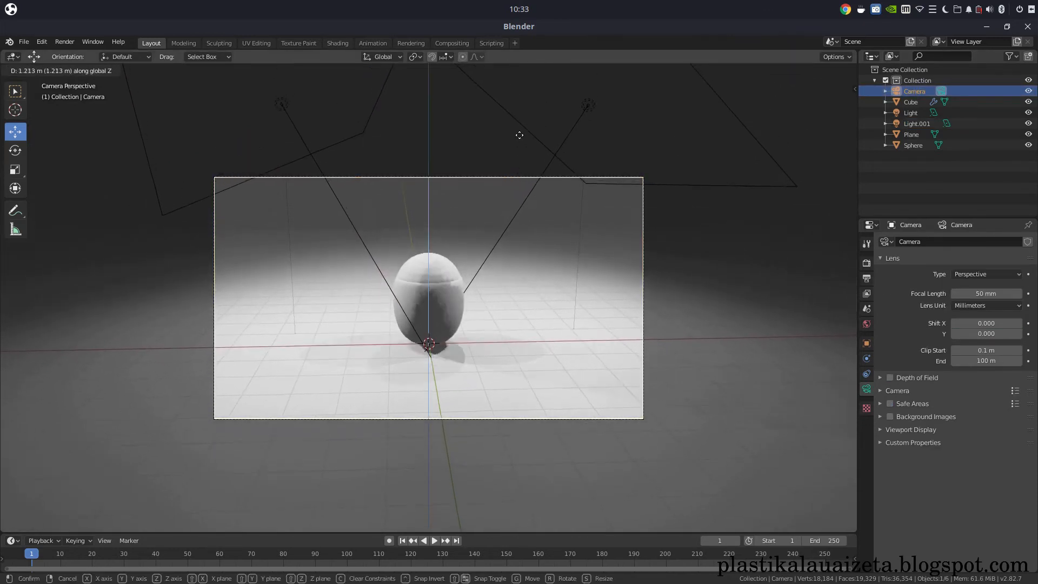
left_click(518, 162)
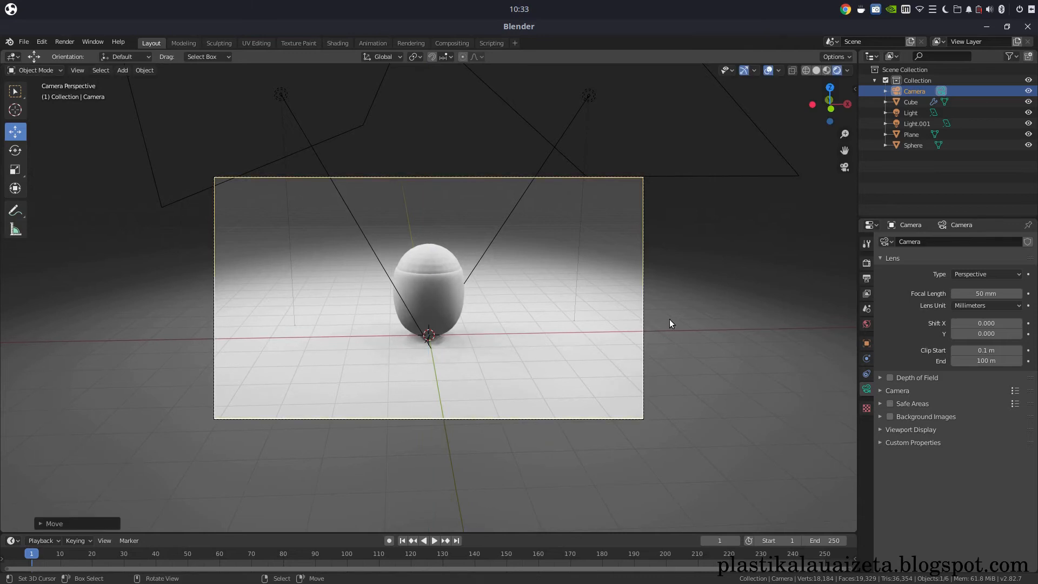
scroll(687, 323, "up", 2)
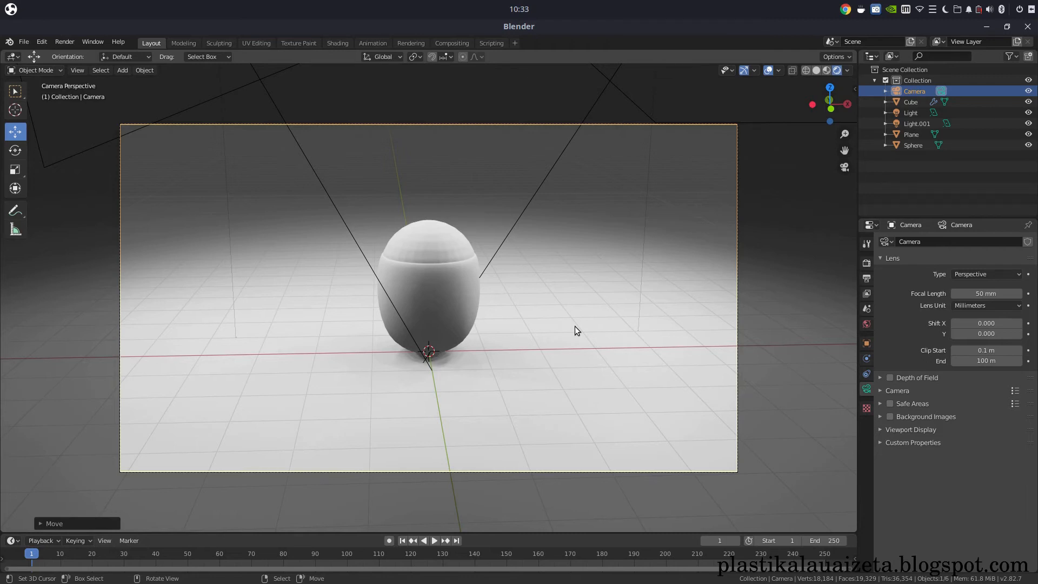
Step: Put the sphere into Edit Mode and bring up its list of available materials
left_click(425, 242)
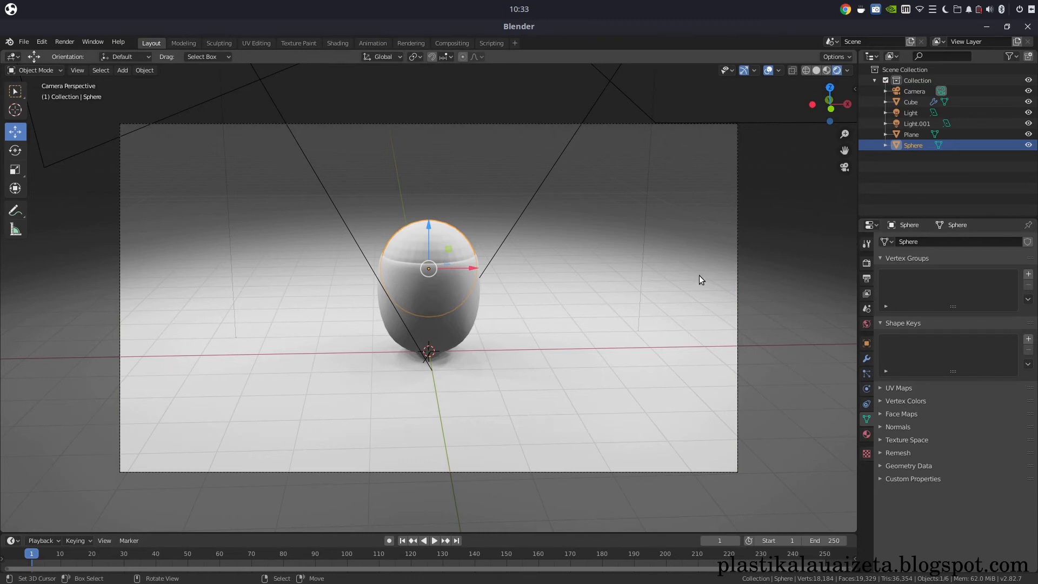
key("Tab")
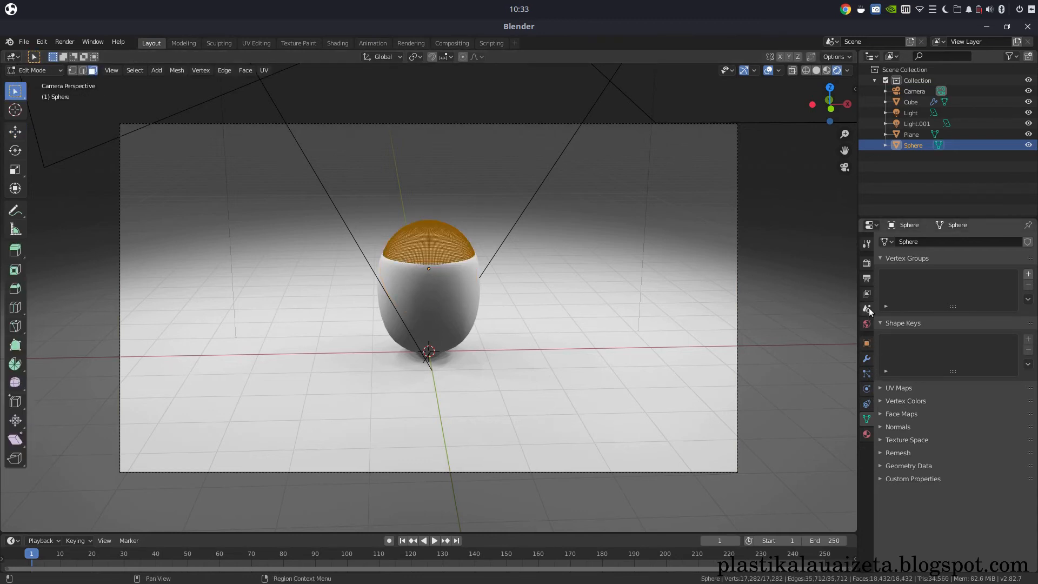
left_click(866, 434)
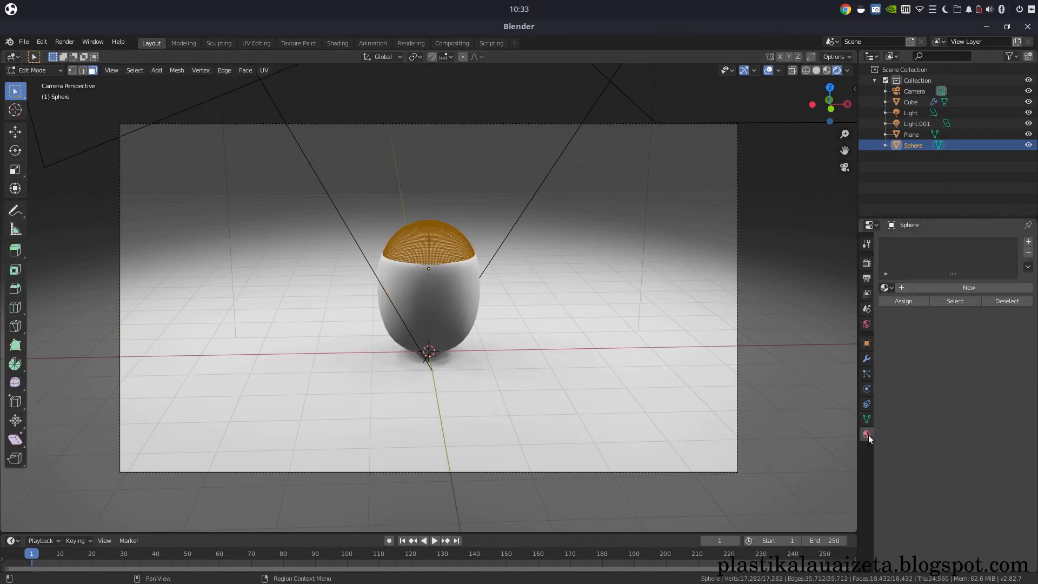
left_click(891, 288)
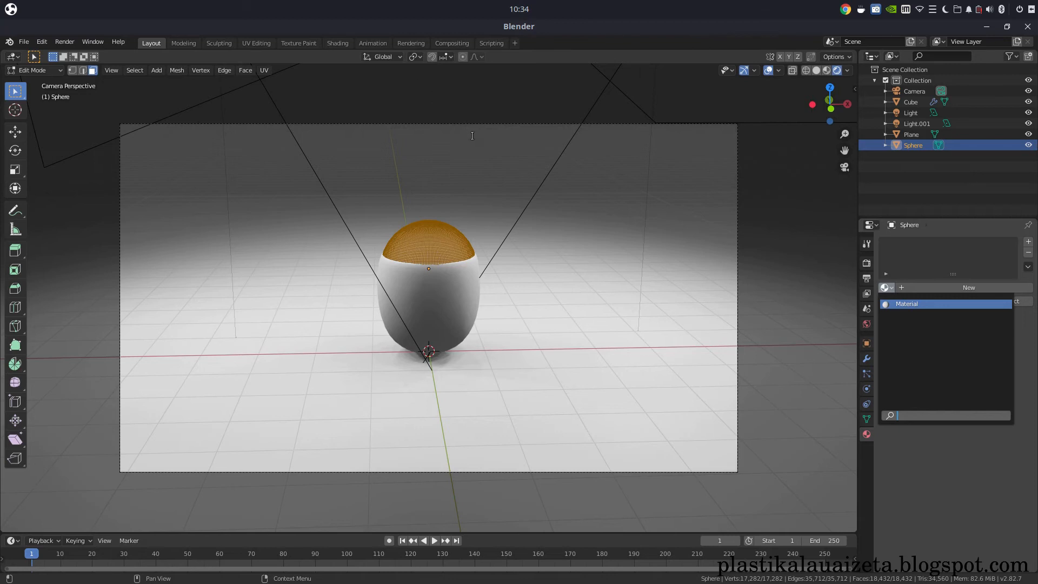
Step: Create a new material for the sphere in the Shading workspace and space out its Principled BSDF and Material Output nodes
left_click(331, 42)
left_click(331, 42)
scroll(596, 211, "up", 4)
left_click_drag(597, 346, 595, 263)
left_click(540, 270)
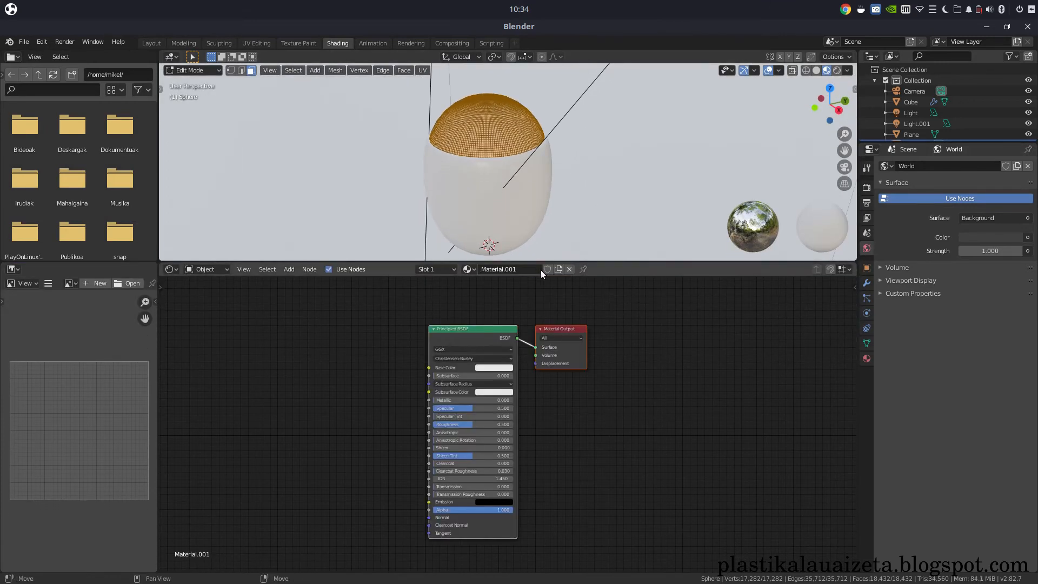
left_click_drag(573, 327, 667, 314)
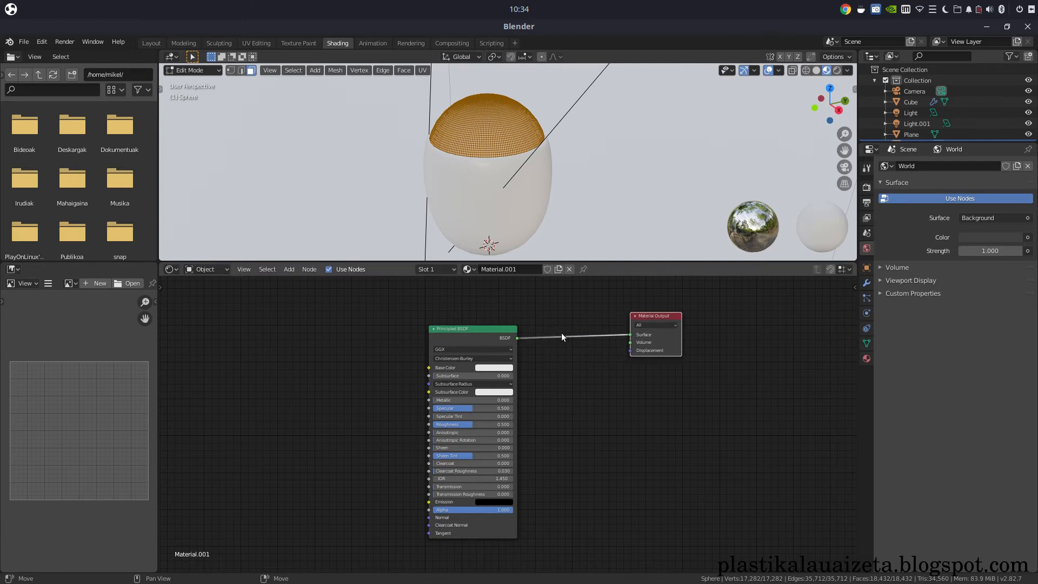
left_click_drag(508, 333, 572, 348)
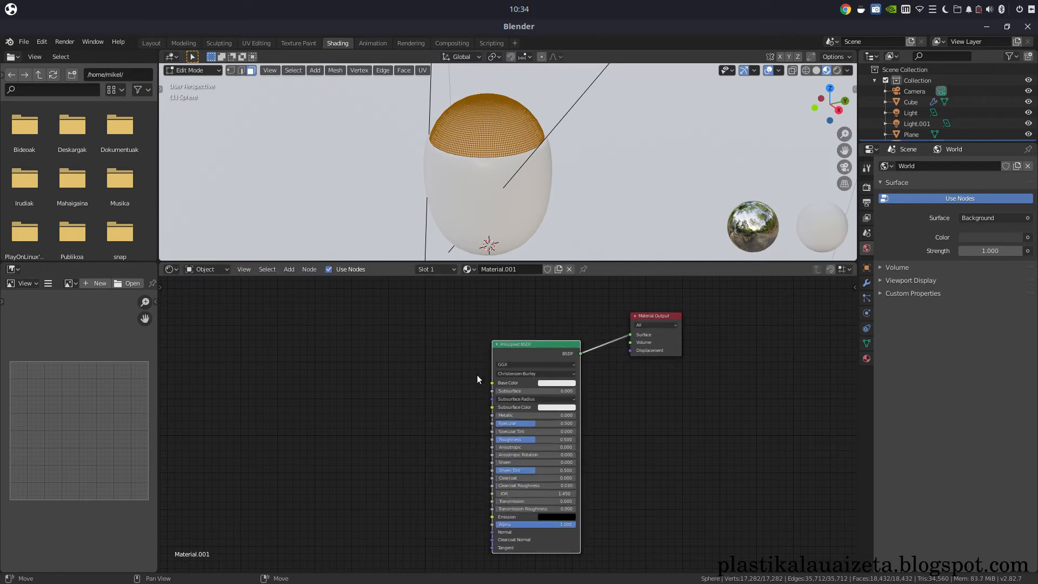
Step: Tint the Principled BSDF's Base Color pale pink
left_click(556, 381)
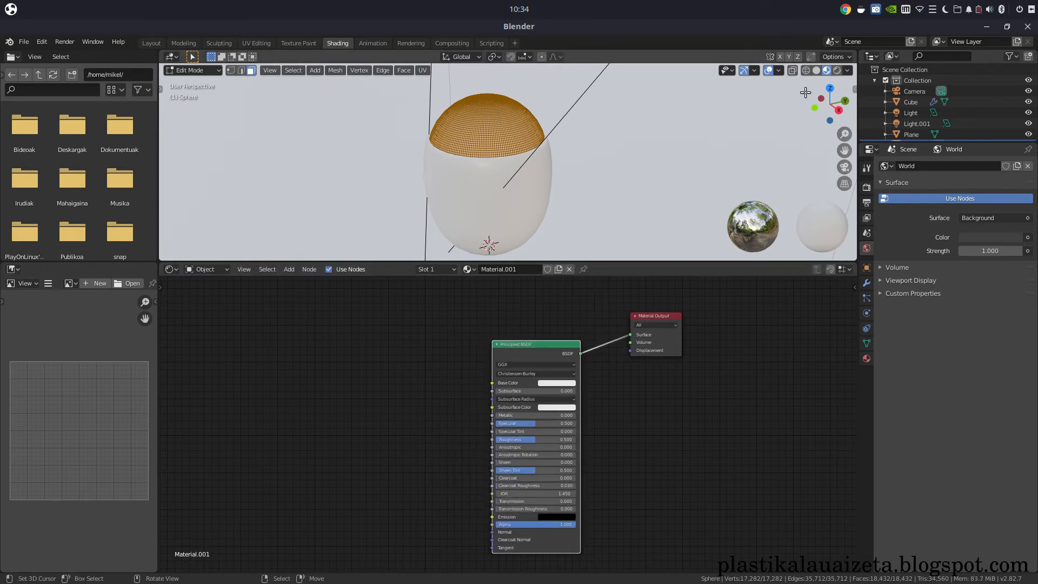
left_click(572, 385)
mouse_move(583, 328)
left_mouse_down()
mouse_move(568, 327)
mouse_move(575, 277)
mouse_move(561, 307)
mouse_move(569, 308)
left_mouse_up()
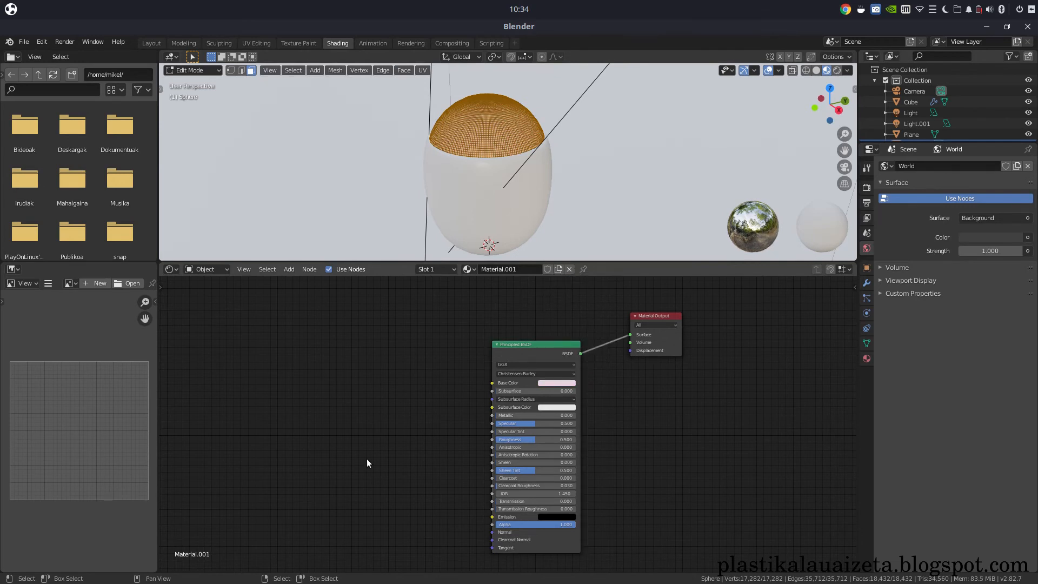
Step: Add an Image Texture node linked to the Principled BSDF's Base Color and load brown_mud_leaves_01_diff_1k.png into it
key("shift+a")
mouse_move(362, 461)
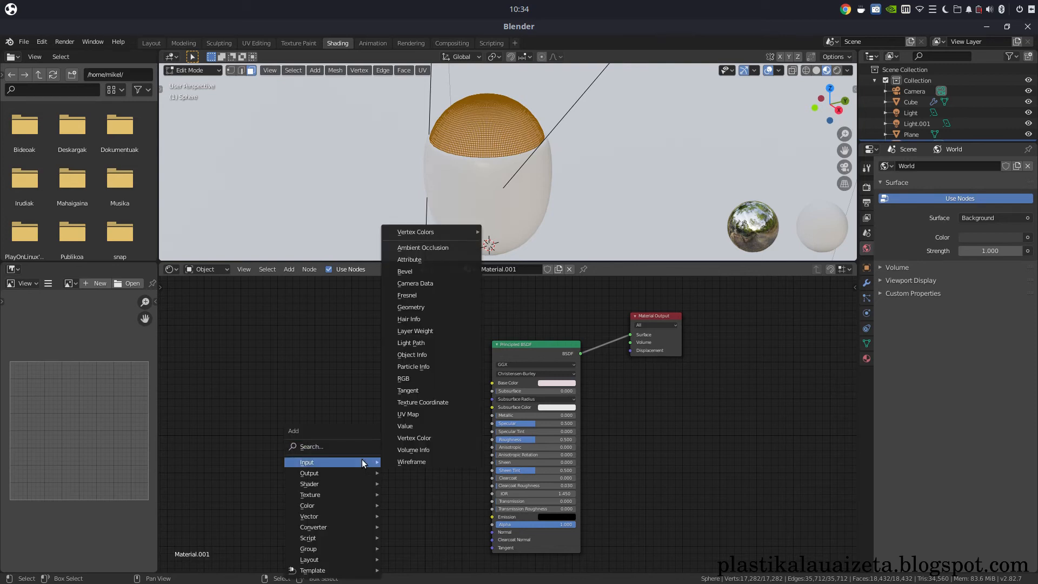
mouse_move(358, 486)
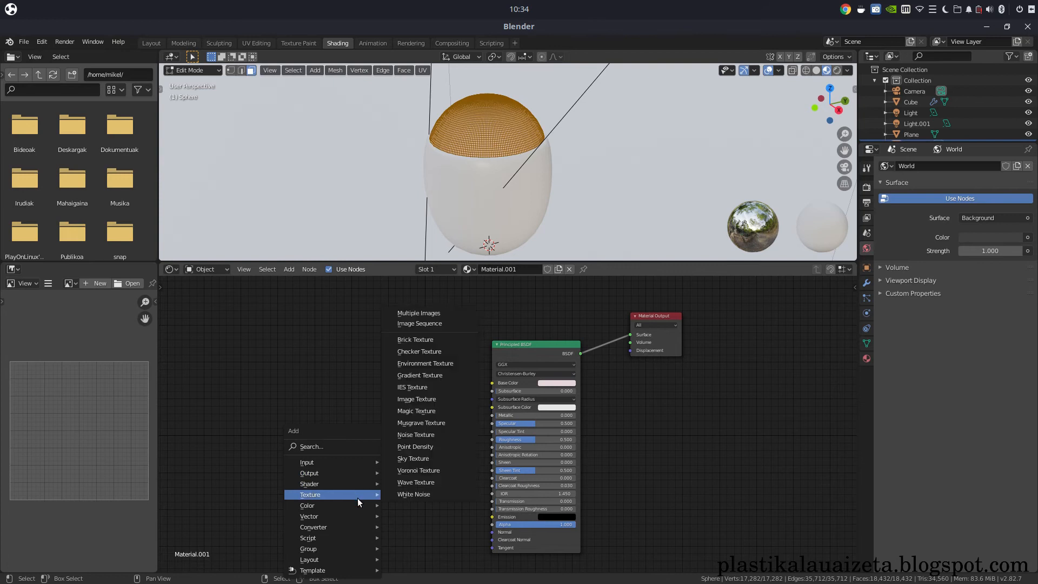
left_click(416, 399)
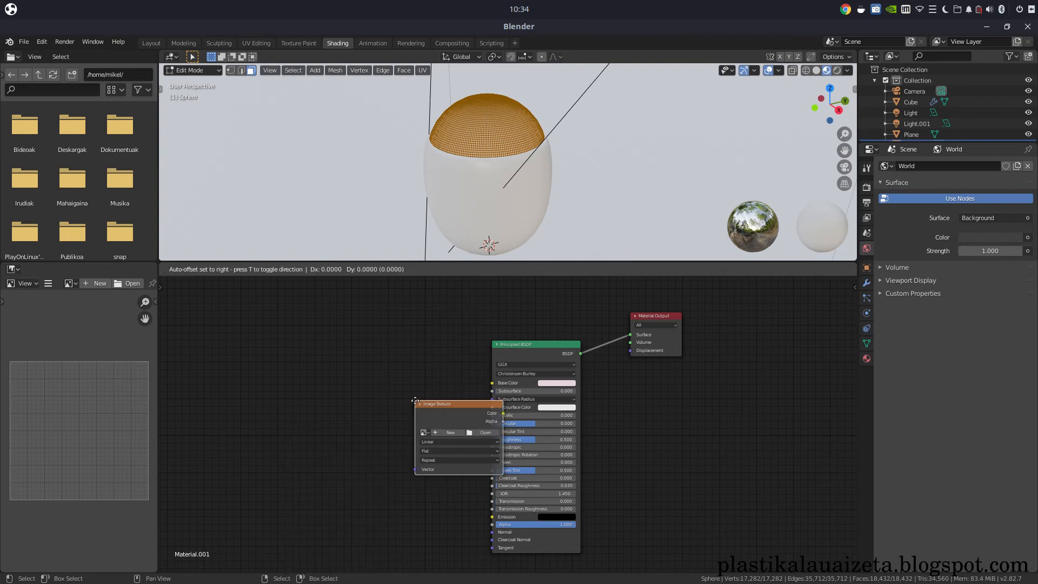
left_click(352, 347)
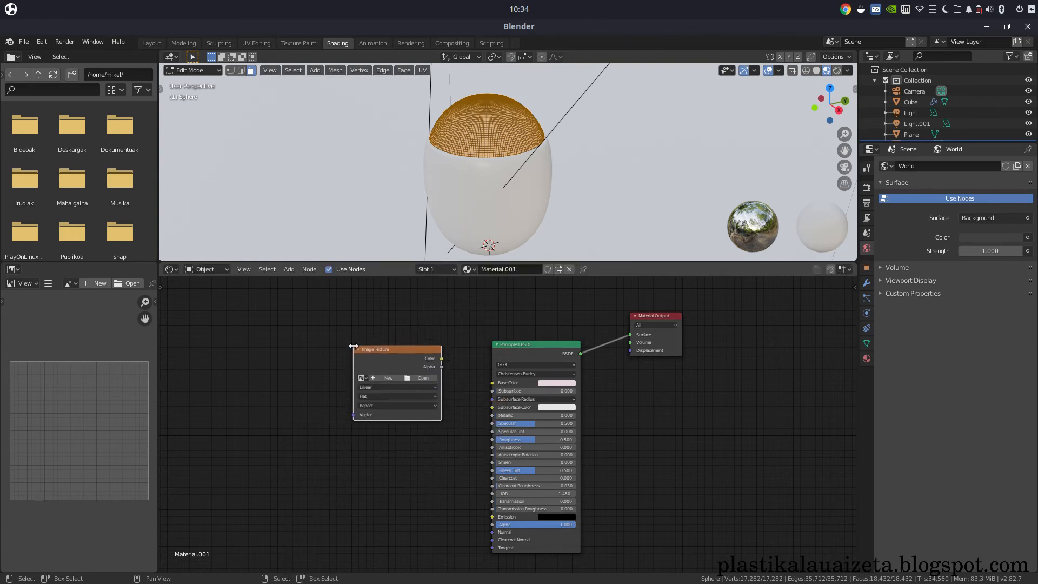
left_click_drag(442, 359, 491, 383)
left_click(423, 378)
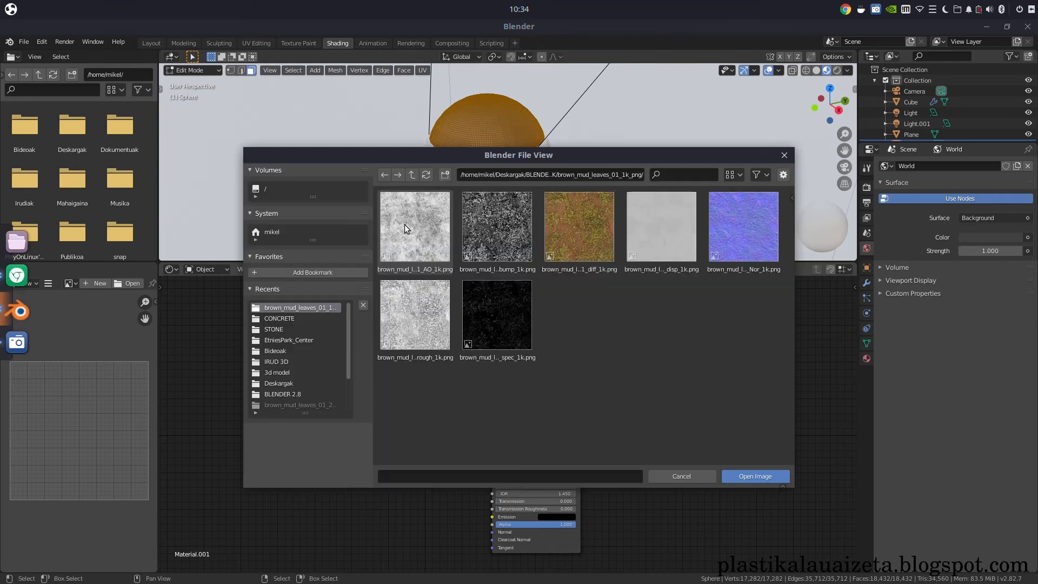
double_click(584, 229)
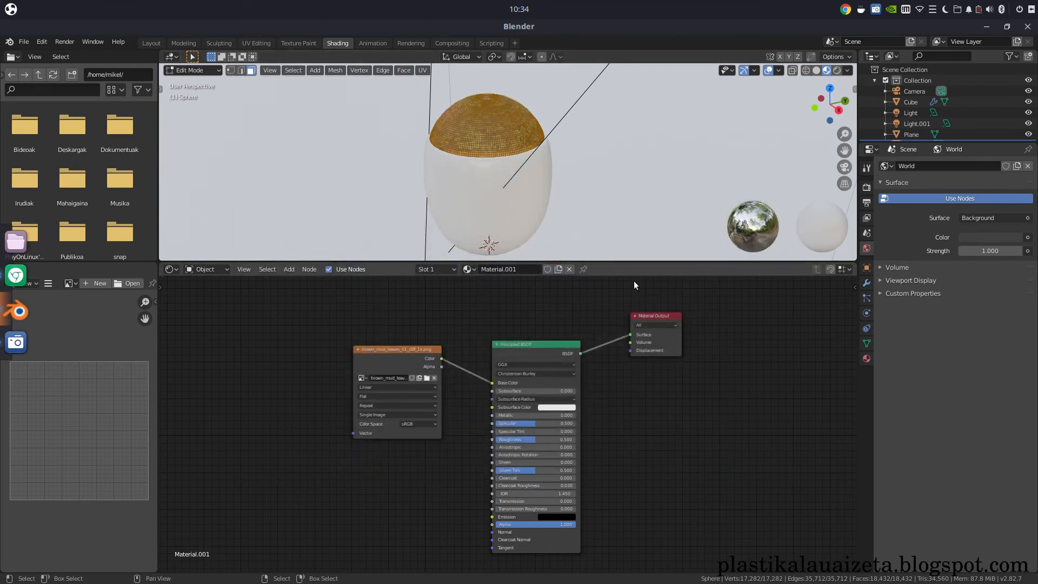
Step: Preview the textured sphere in rendered shading and return it to Object Mode
left_click(836, 70)
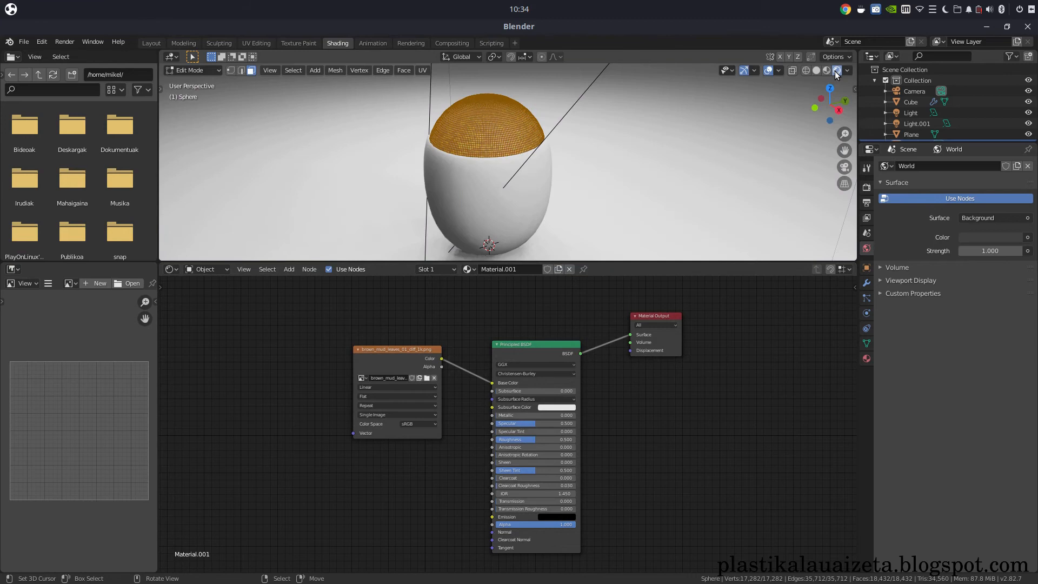
key("Tab")
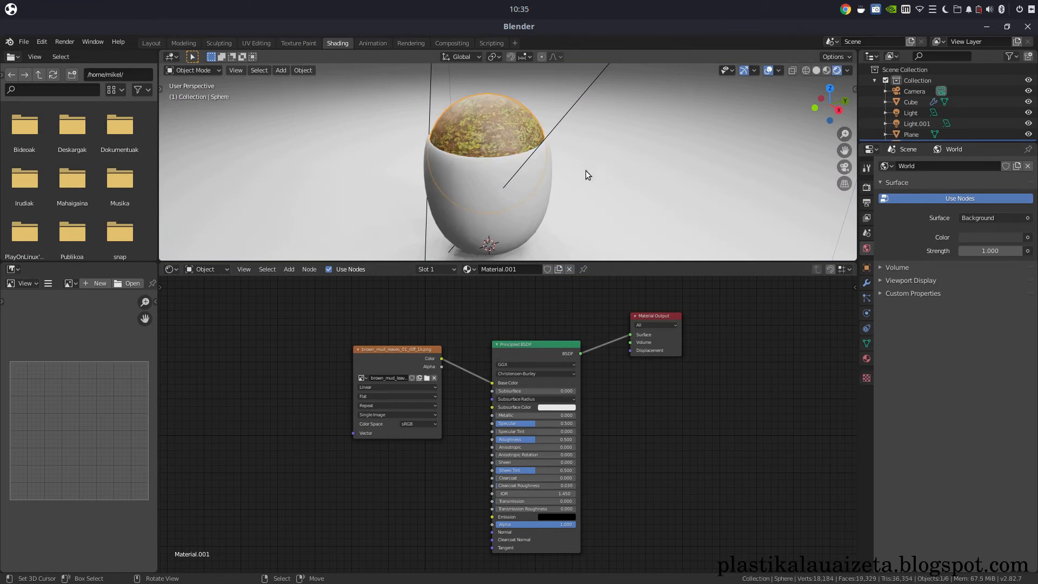
scroll(579, 176, "up", 2)
mouse_move(572, 183)
middle_mouse_down()
mouse_move(594, 199)
mouse_move(563, 200)
middle_mouse_up()
scroll(592, 197, "down", 3)
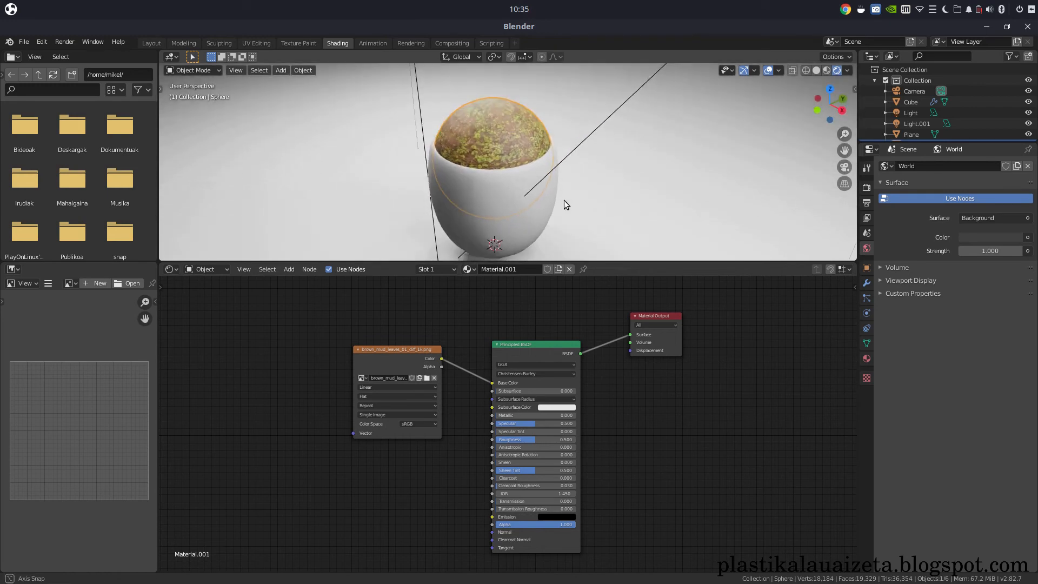
Step: Add a second Image Texture node below the diffuse texture in the sphere's material
middle_click_drag(449, 475, 473, 400)
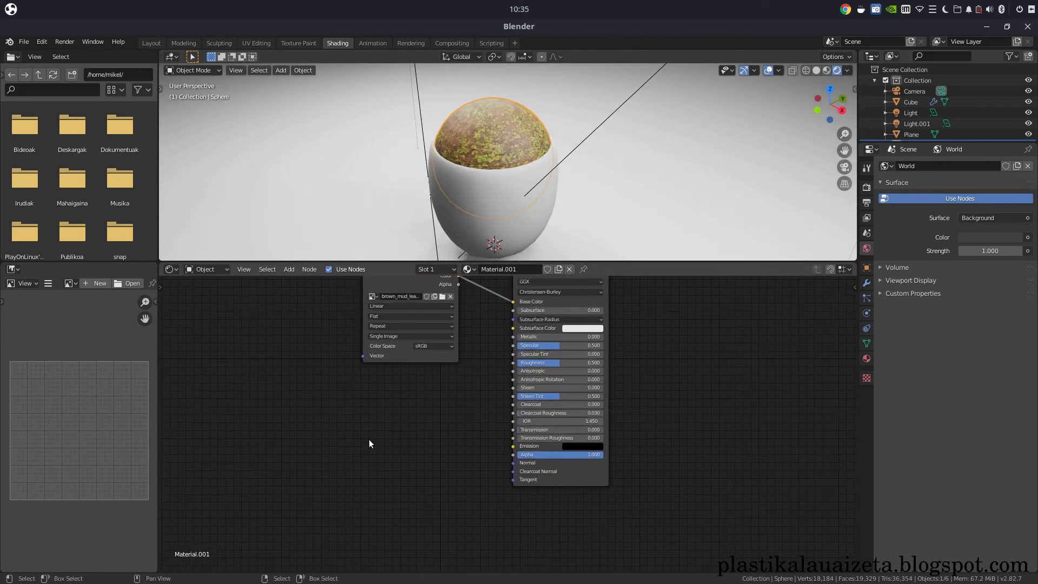
key("shift+a")
mouse_move(369, 440)
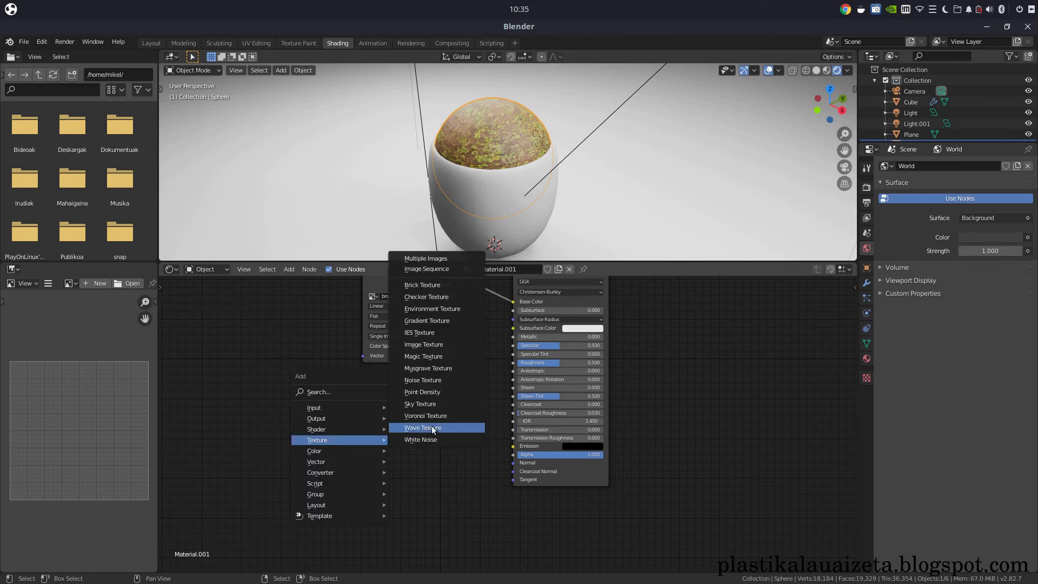
left_click(425, 344)
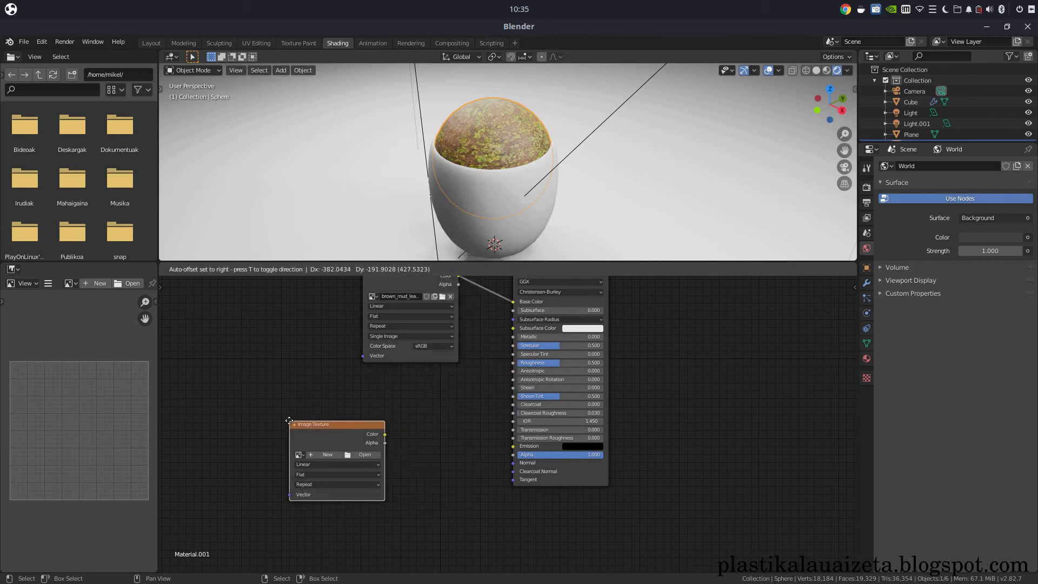
left_click(247, 406)
Step: Add a Bump node between the empty Image Texture node and the Principled BSDF
key("shift+a")
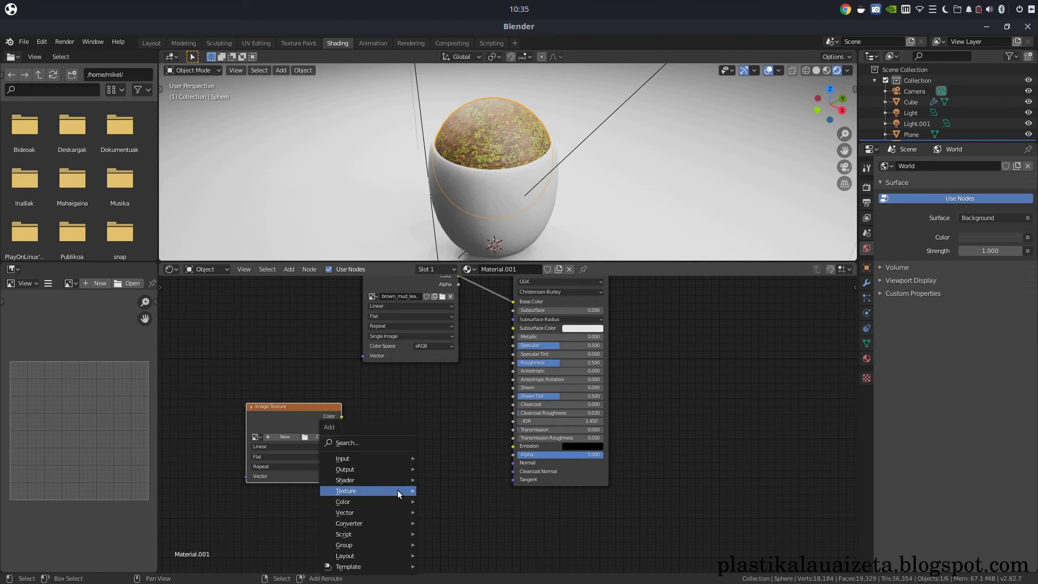
mouse_move(398, 489)
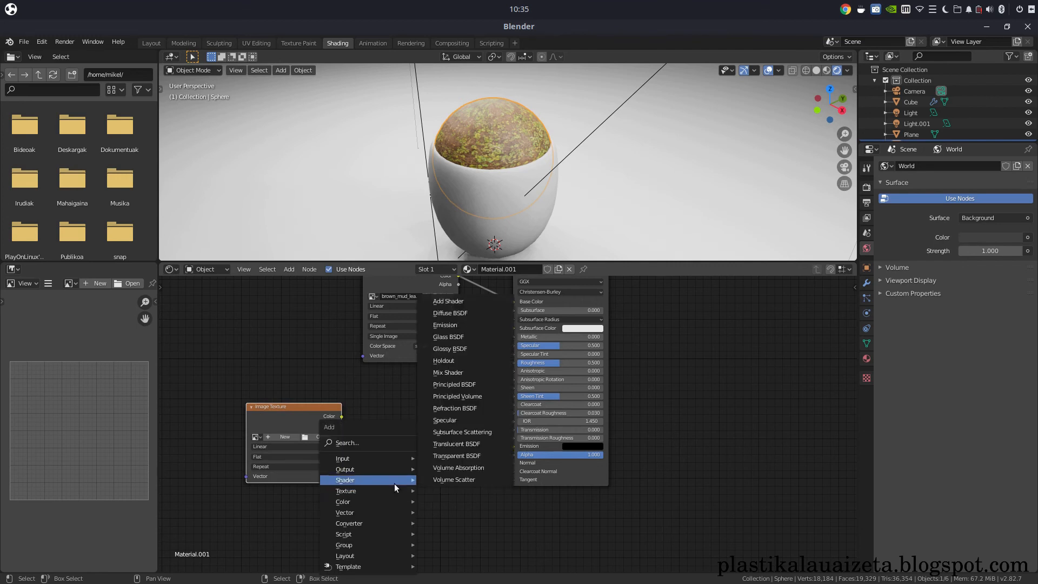
mouse_move(400, 510)
left_click(449, 430)
left_click(448, 439)
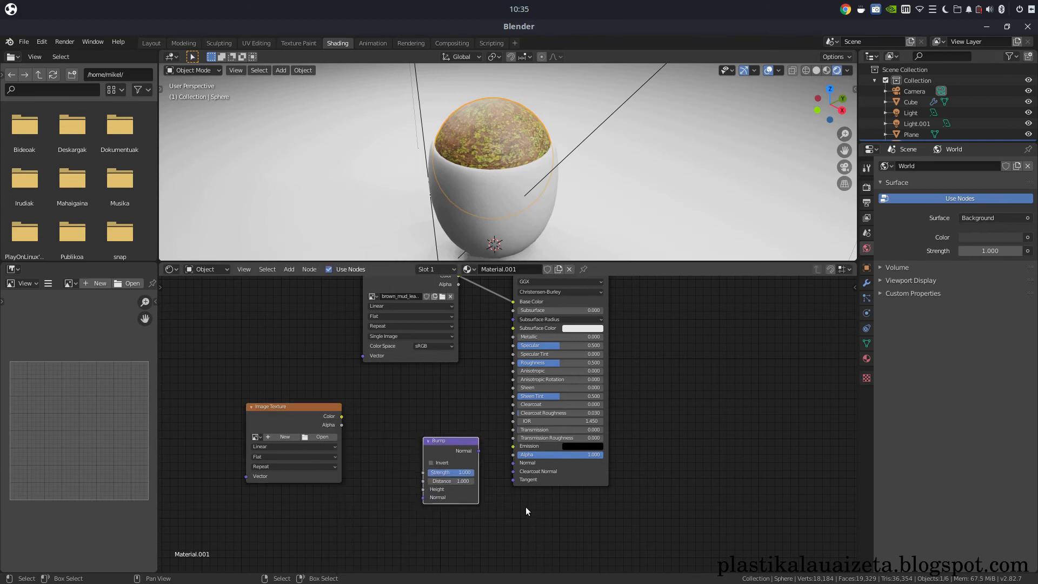
Step: Link the empty texture's Color to the Bump Height and the Bump output to the shader's Normal, and load brown_mud_leaves_01_Nor_1k.png
scroll(526, 507, "up", 2)
left_click_drag(461, 467, 516, 486)
left_click_drag(242, 412, 371, 529)
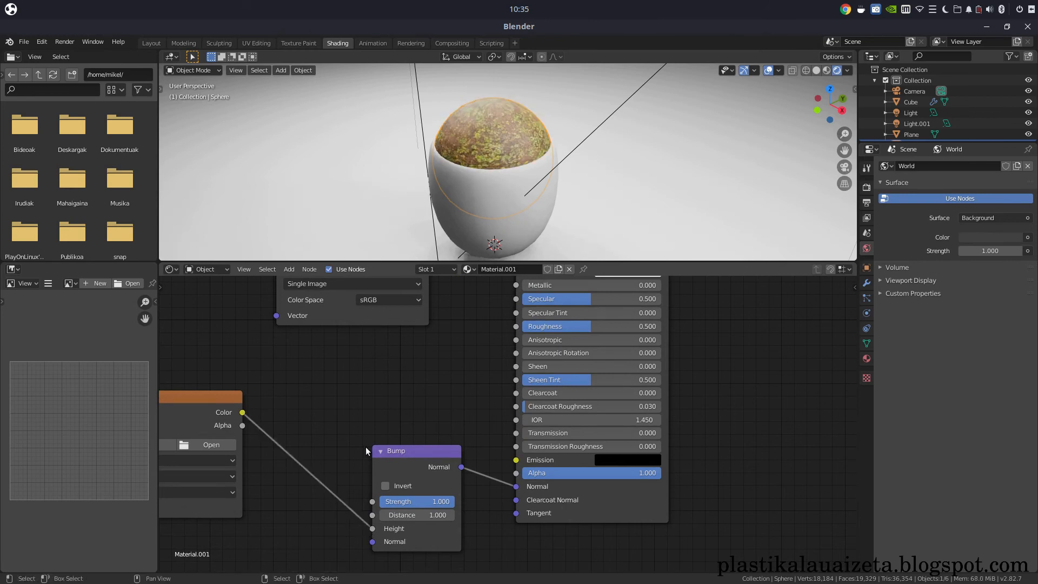
middle_click_drag(343, 412, 476, 400)
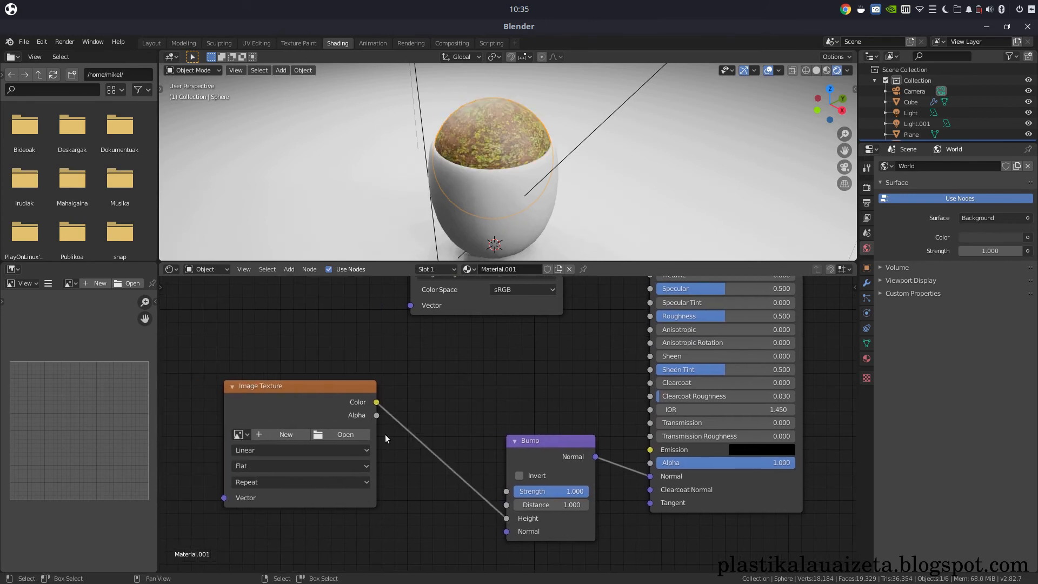
left_click(352, 435)
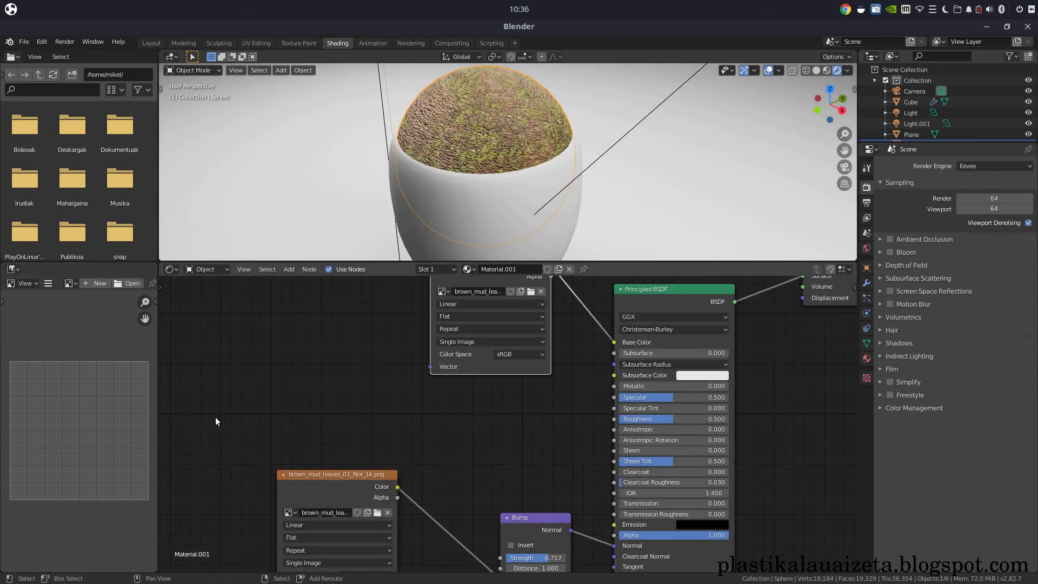
Step: Add a third Image Texture node and connect its Color output to the Principled BSDF's Roughness
key("shift+a")
mouse_move(199, 395)
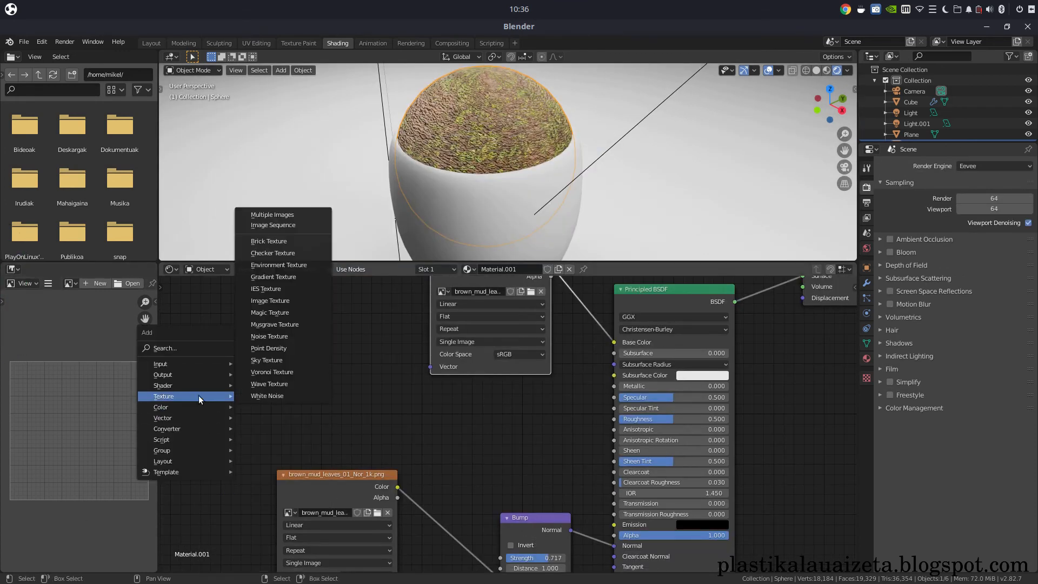
left_click(286, 301)
left_click(364, 365)
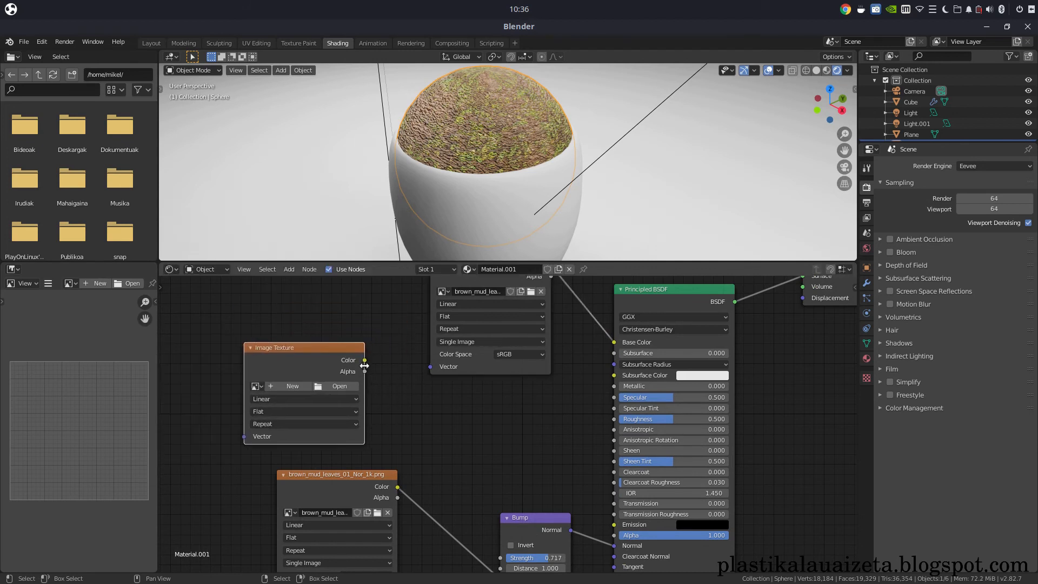
mouse_move(364, 360)
left_mouse_down()
mouse_move(534, 441)
mouse_move(609, 419)
left_mouse_up()
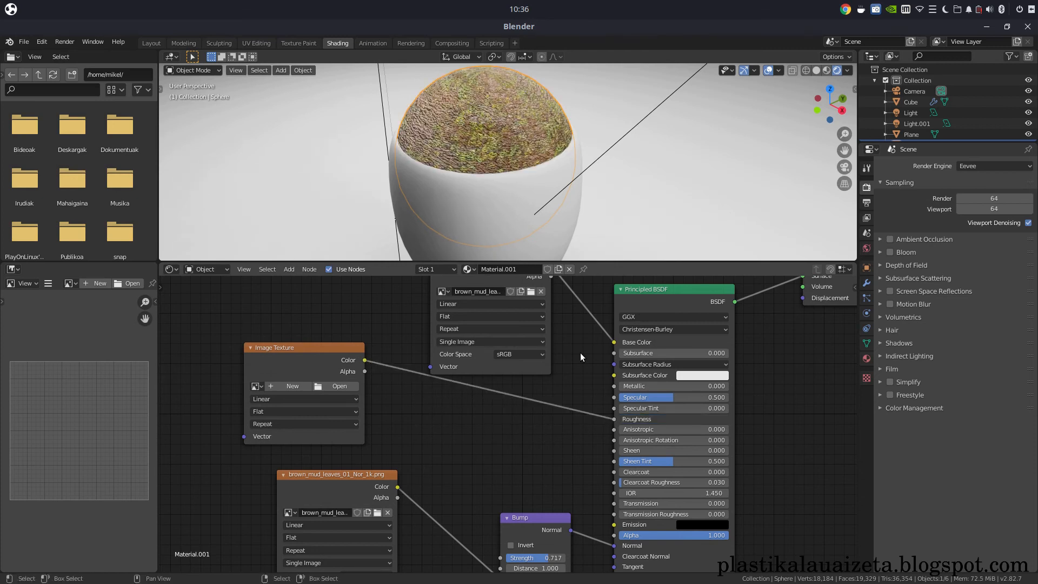
Step: Load brown_mud_leaves_01_rough_1k.png into the Image Texture node that feeds the Principled BSDF's Roughness
left_click(340, 385)
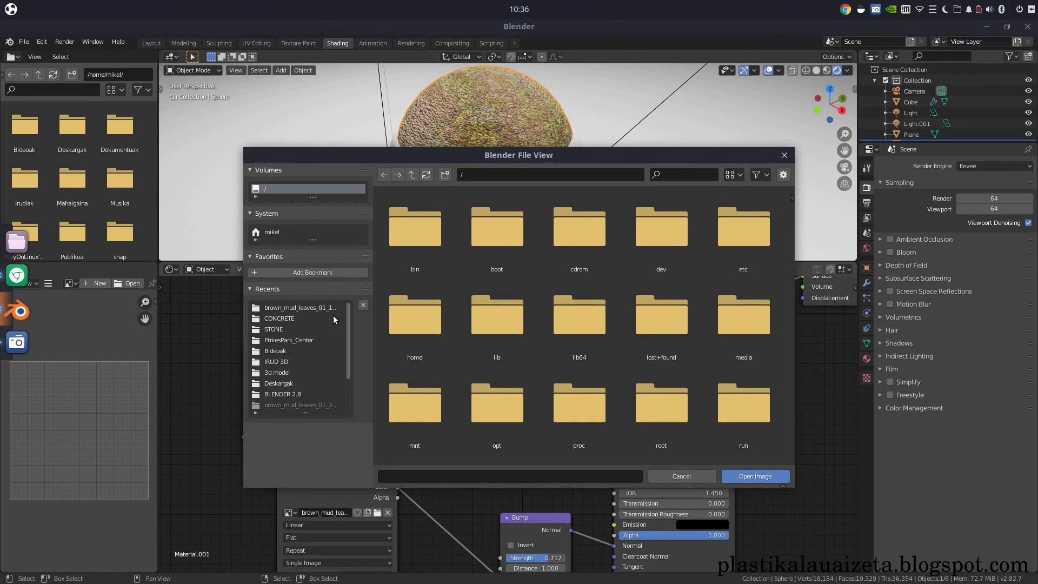
left_click(309, 307)
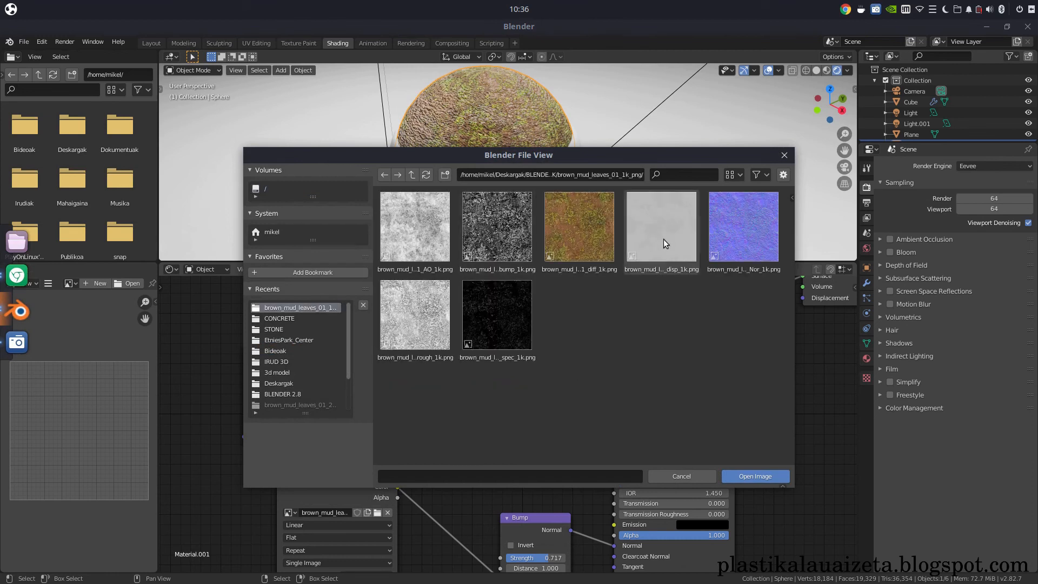
double_click(412, 323)
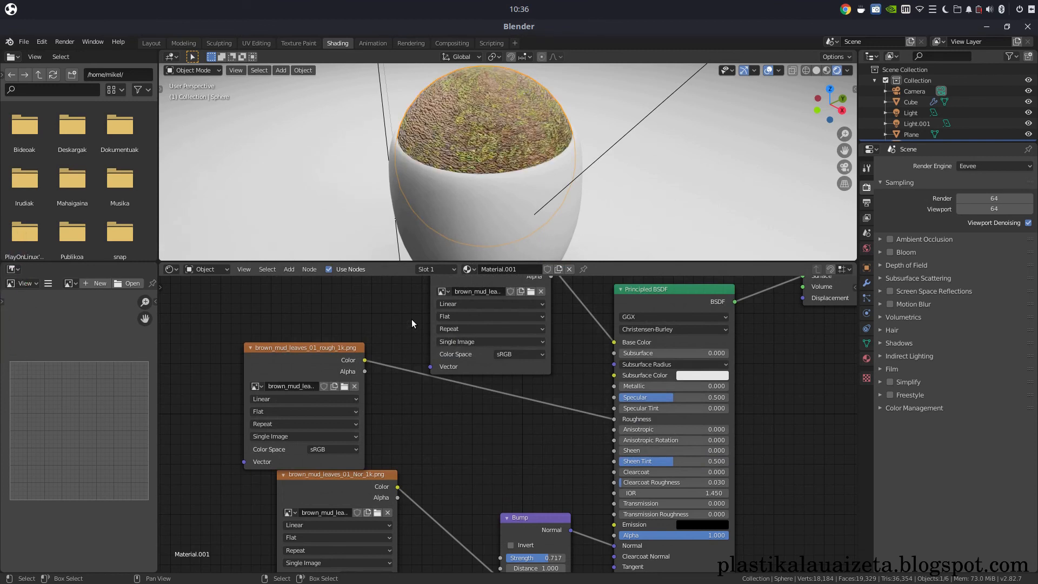
scroll(527, 151, "up", 3)
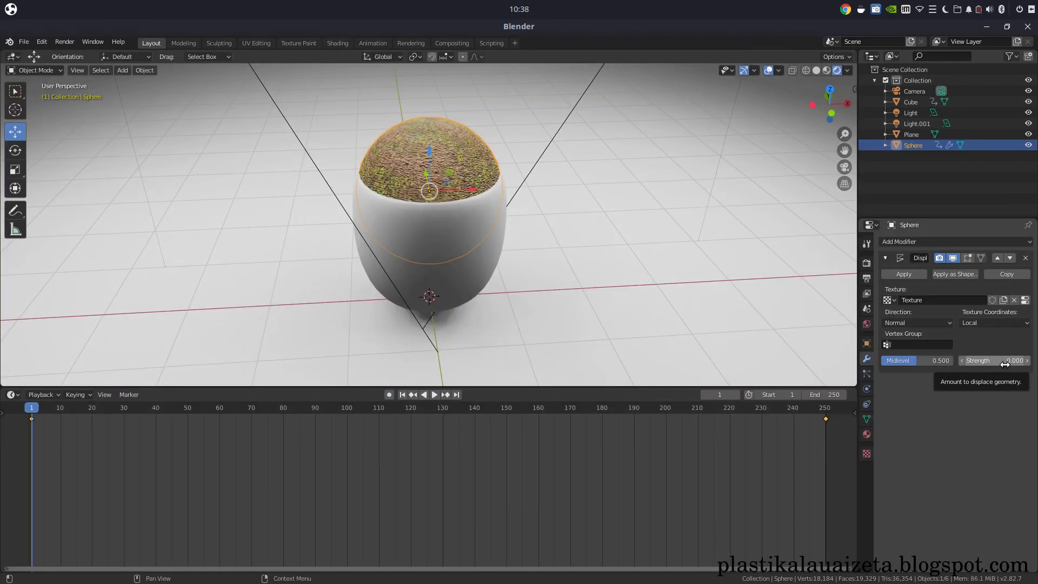
Step: Keyframe the sphere's Displace modifier Strength at 0 on frame 1 and at 0.2 on frame 250
key("i")
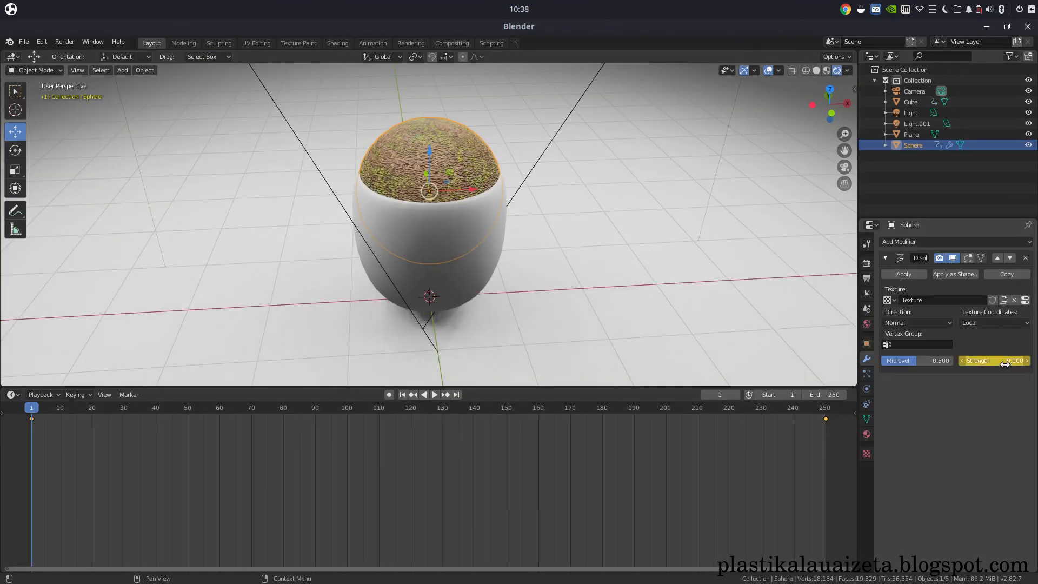
left_click(456, 394)
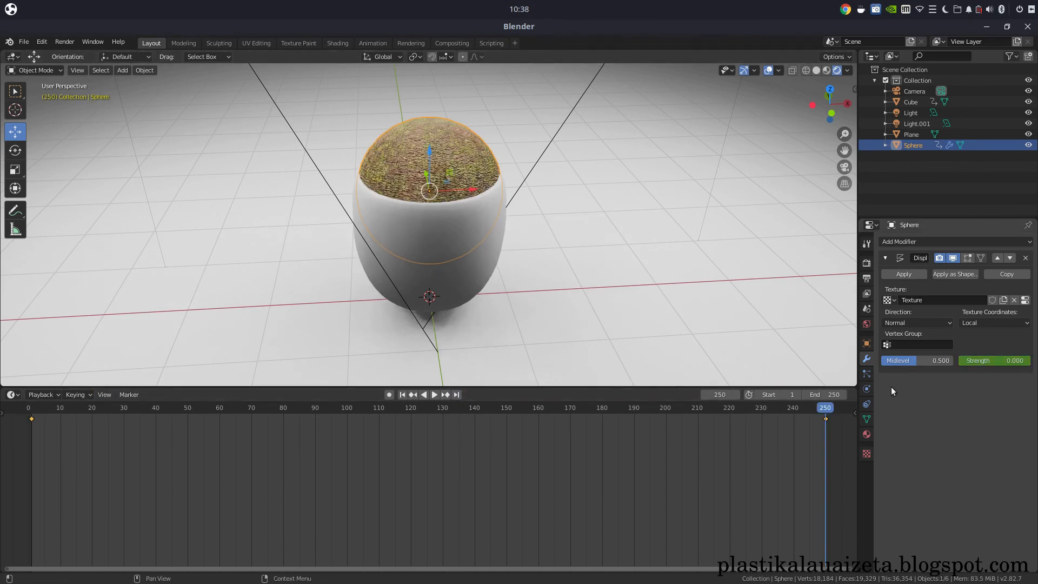
left_click(1027, 360)
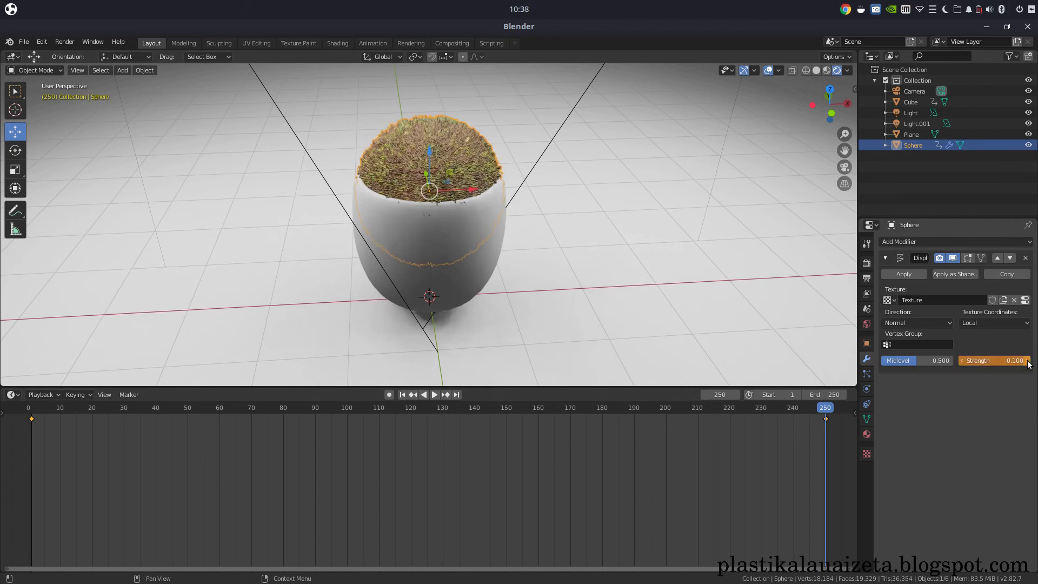
left_click(1027, 361)
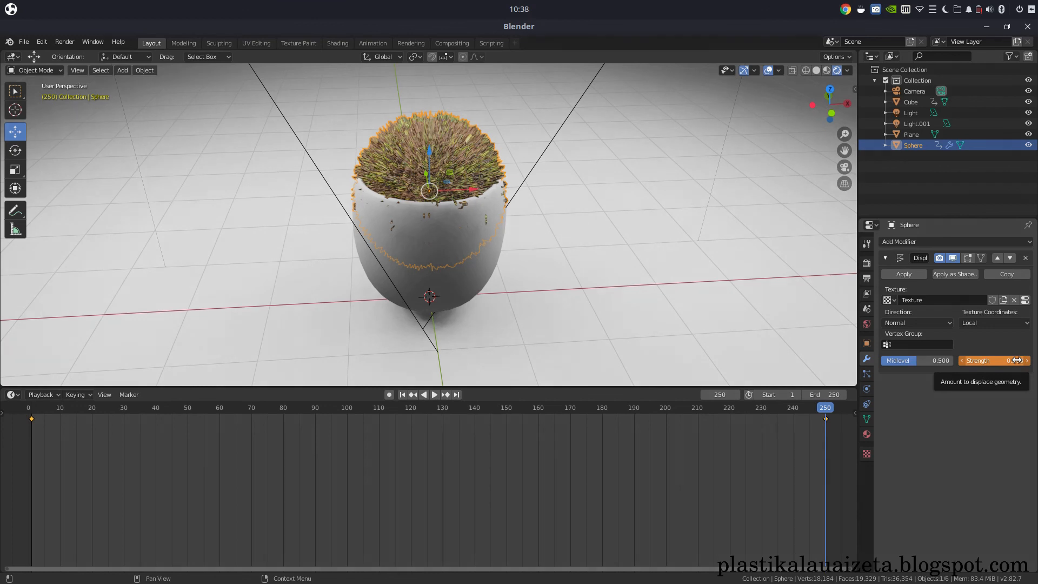
key("i")
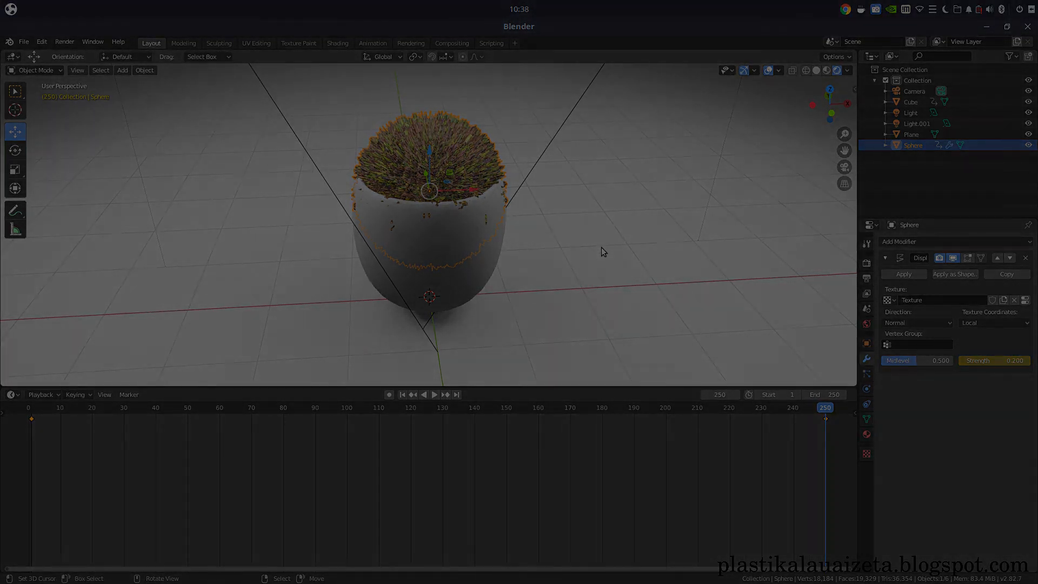
Step: Scale the displaced sphere down slightly inside the cup
key("s")
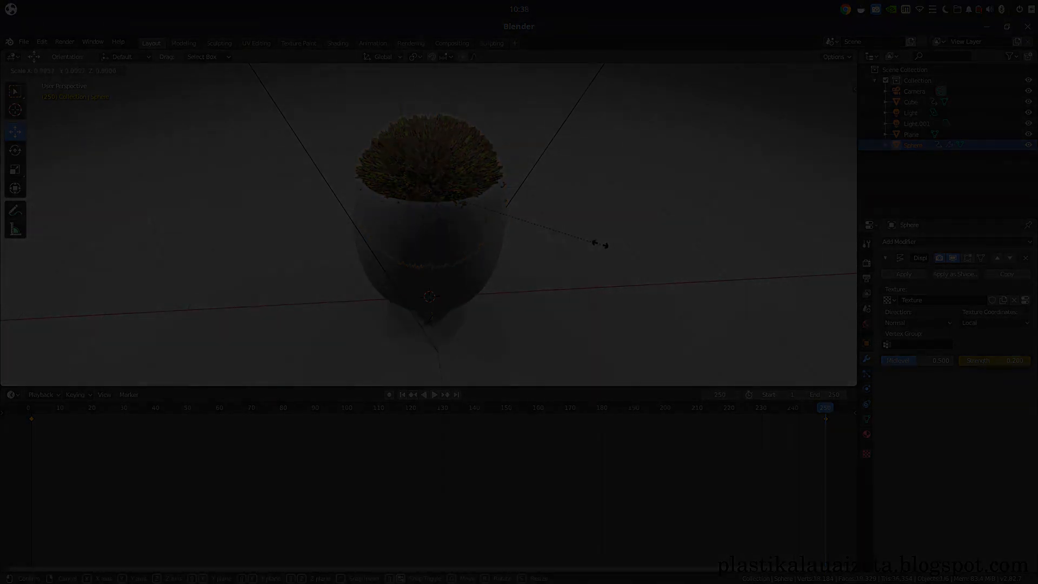